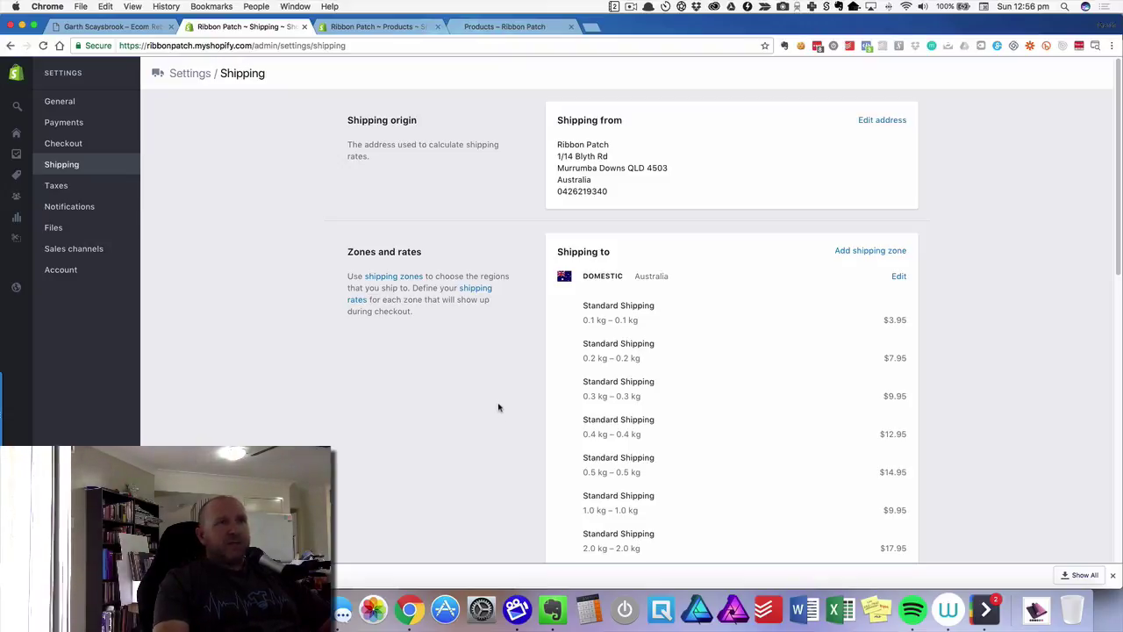
# Examine the store's weight-based shipping rates for the domestic Australia zone and the Rest of World zone.
pyautogui.scroll(-2, 498, 407)
pyautogui.scroll(-3, 498, 407)
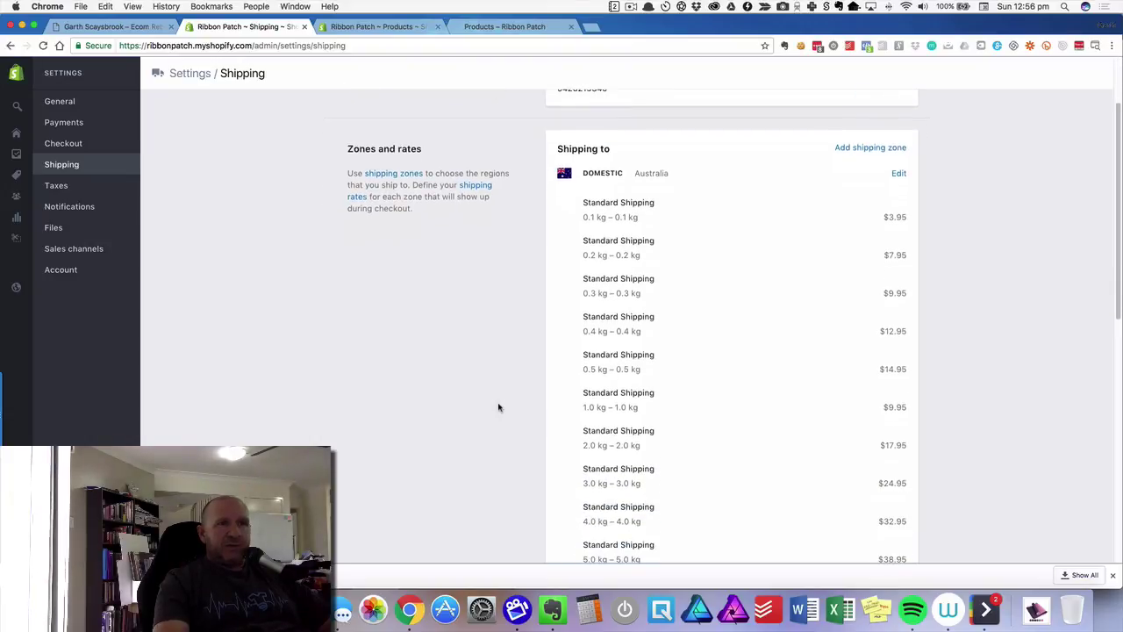
pyautogui.scroll(1, 499, 408)
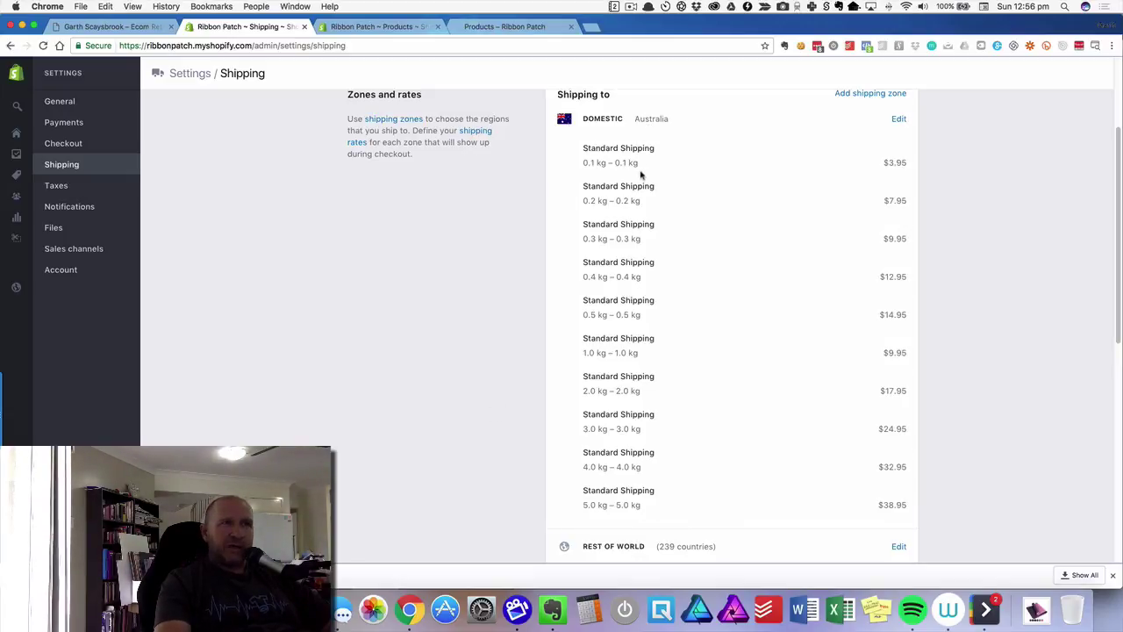
pyautogui.scroll(1, 705, 232)
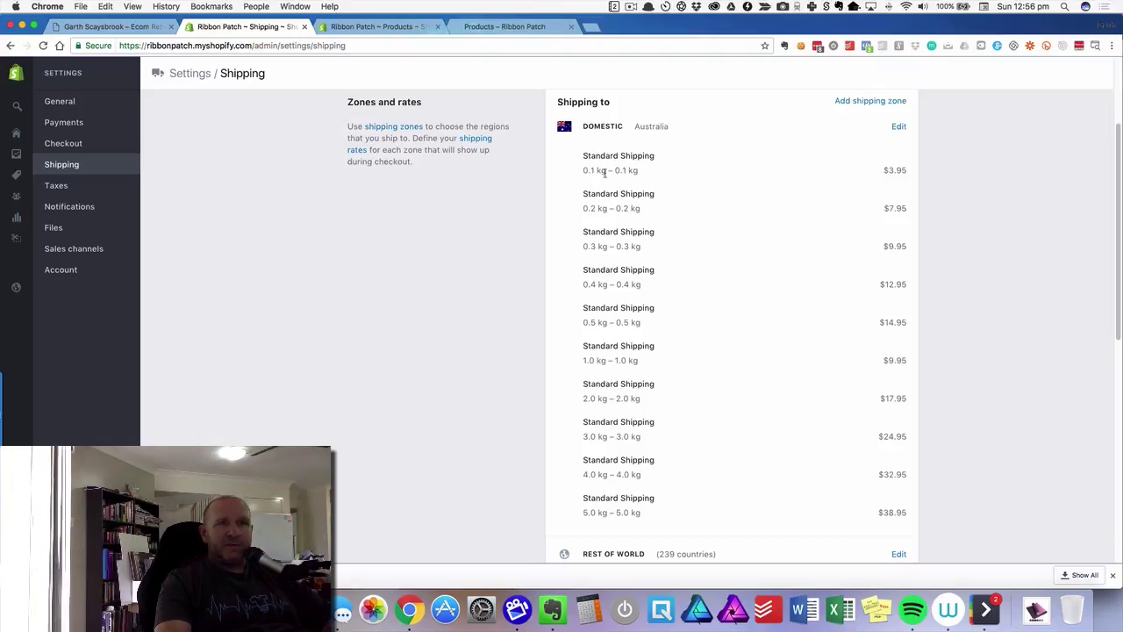
pyautogui.scroll(-1, 634, 412)
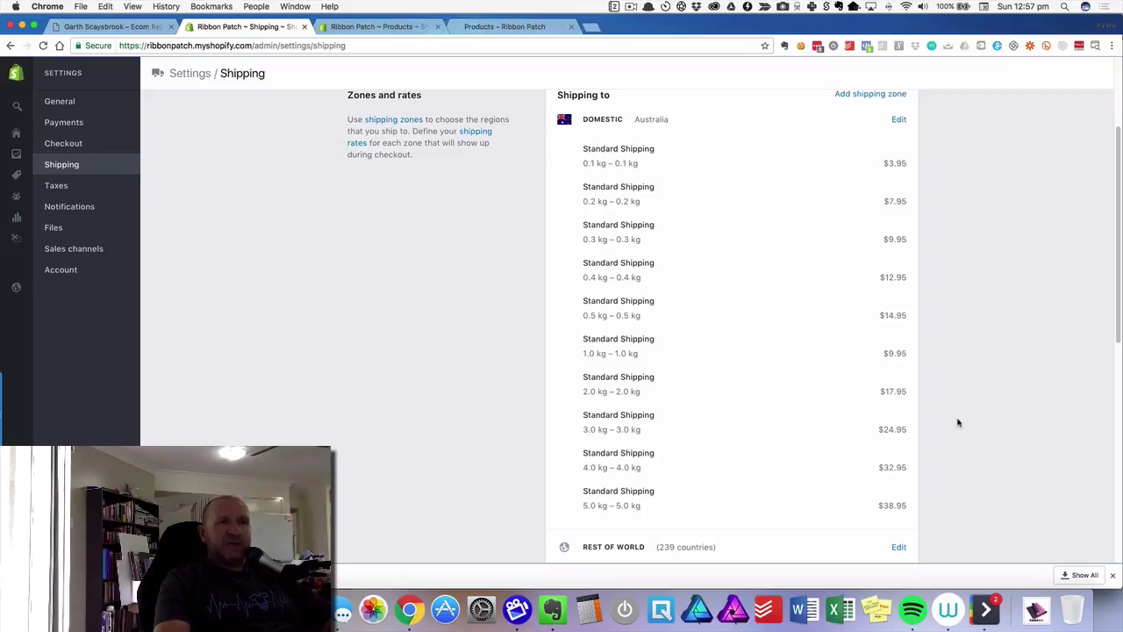
pyautogui.scroll(-2, 953, 391)
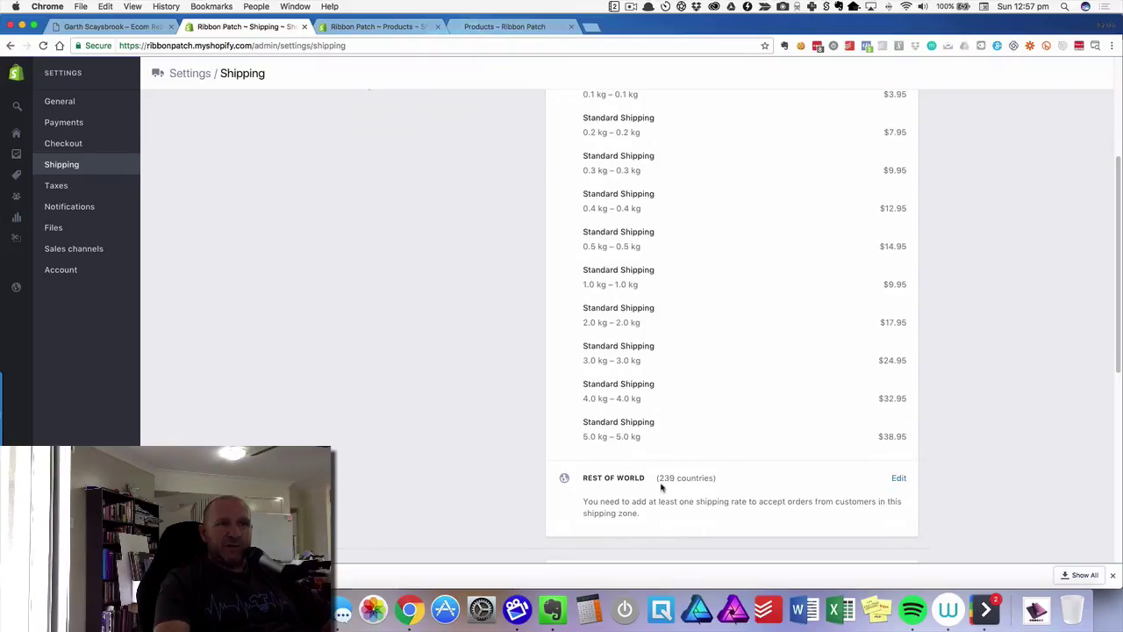
pyautogui.scroll(5, 661, 485)
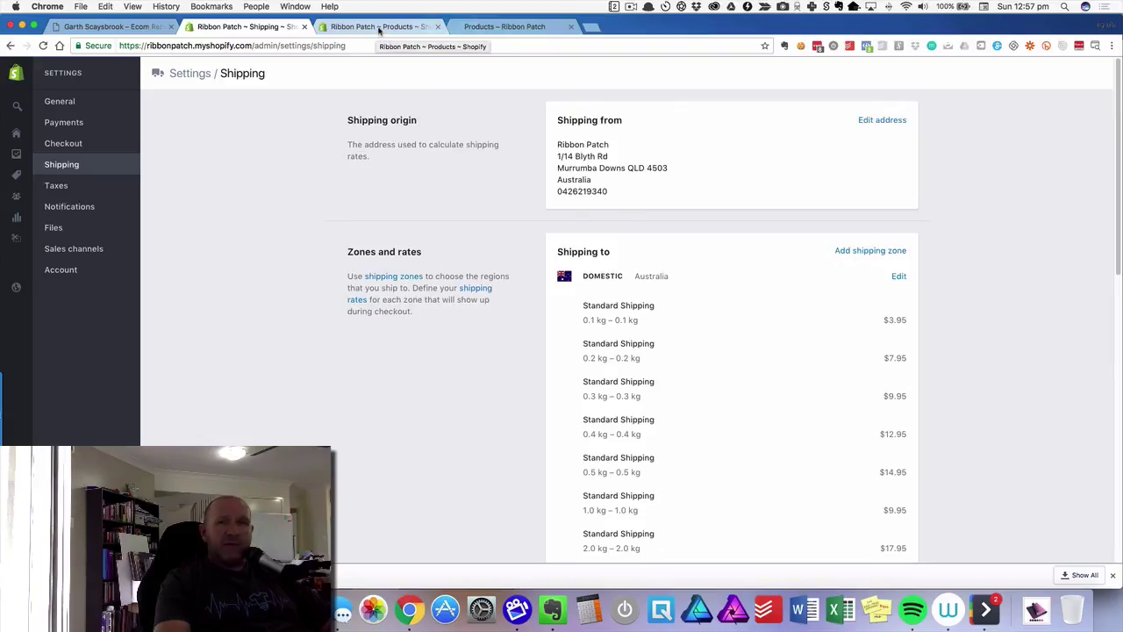
# Open the Free Foam Roller product from the products list and examine its pricing, tax, inventory and shipping weight settings.
pyautogui.click(380, 27)
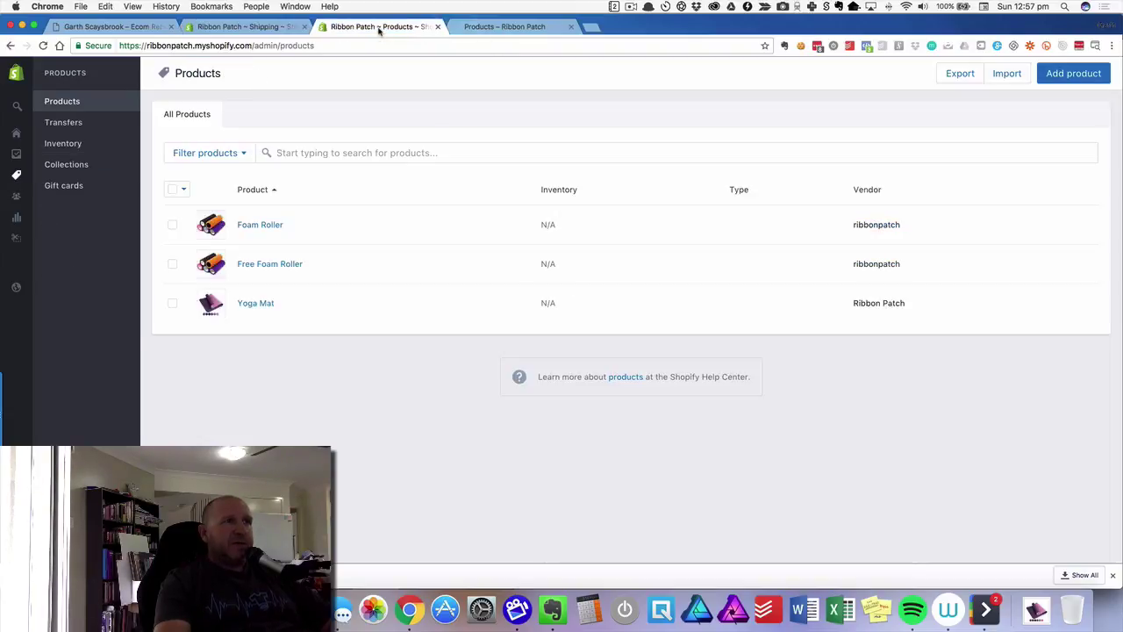
pyautogui.click(270, 265)
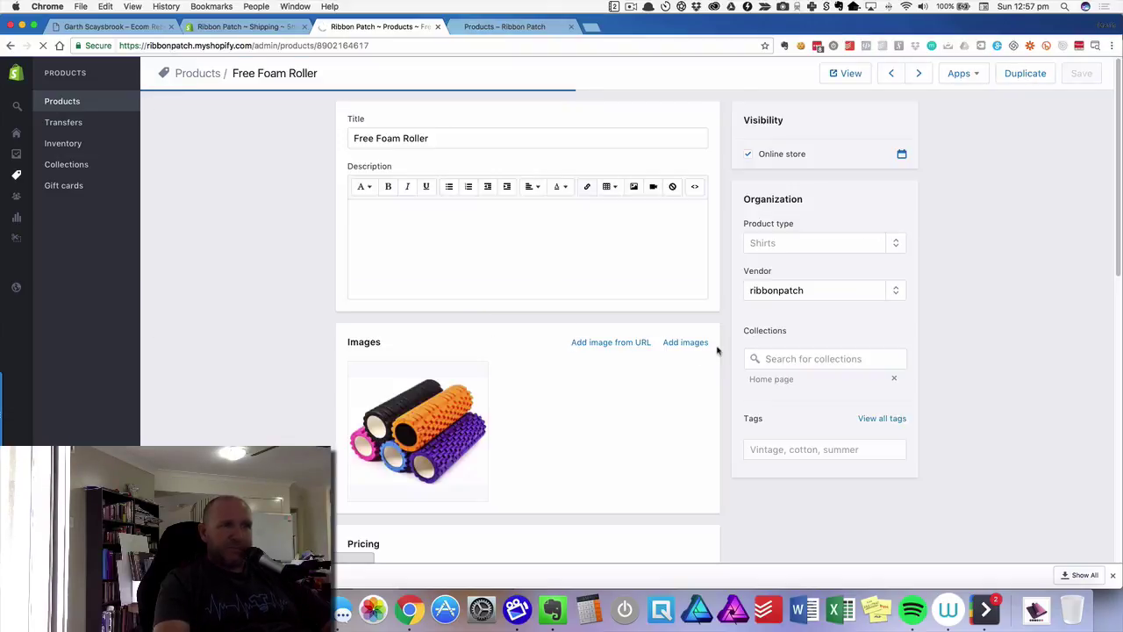
pyautogui.scroll(-1, 728, 344)
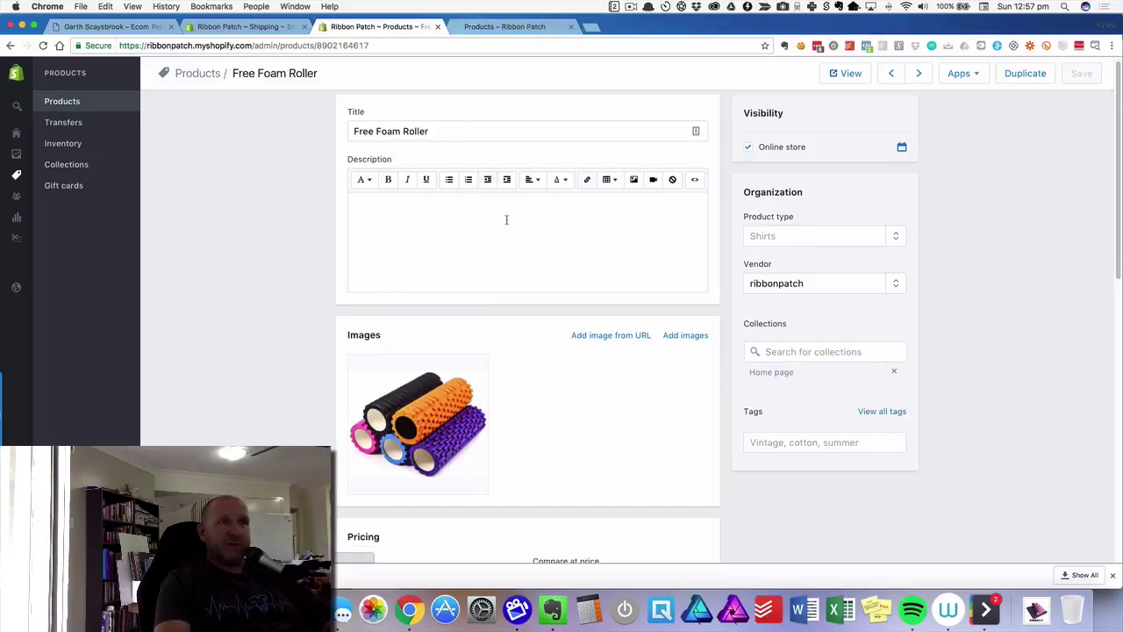
pyautogui.scroll(-5, 504, 218)
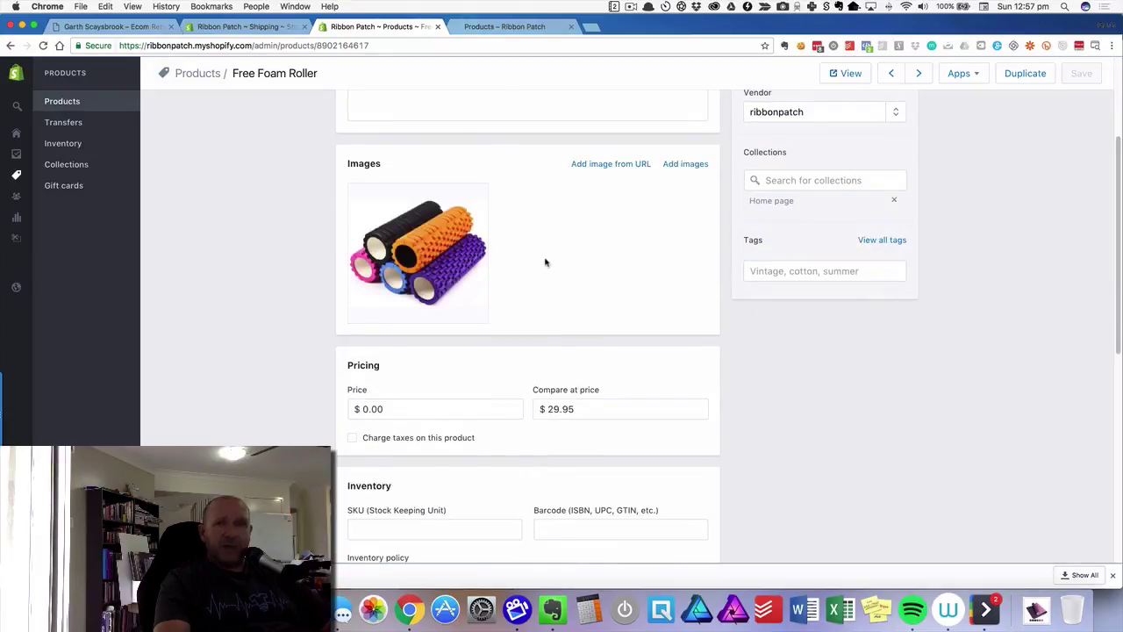
pyautogui.scroll(-3, 639, 318)
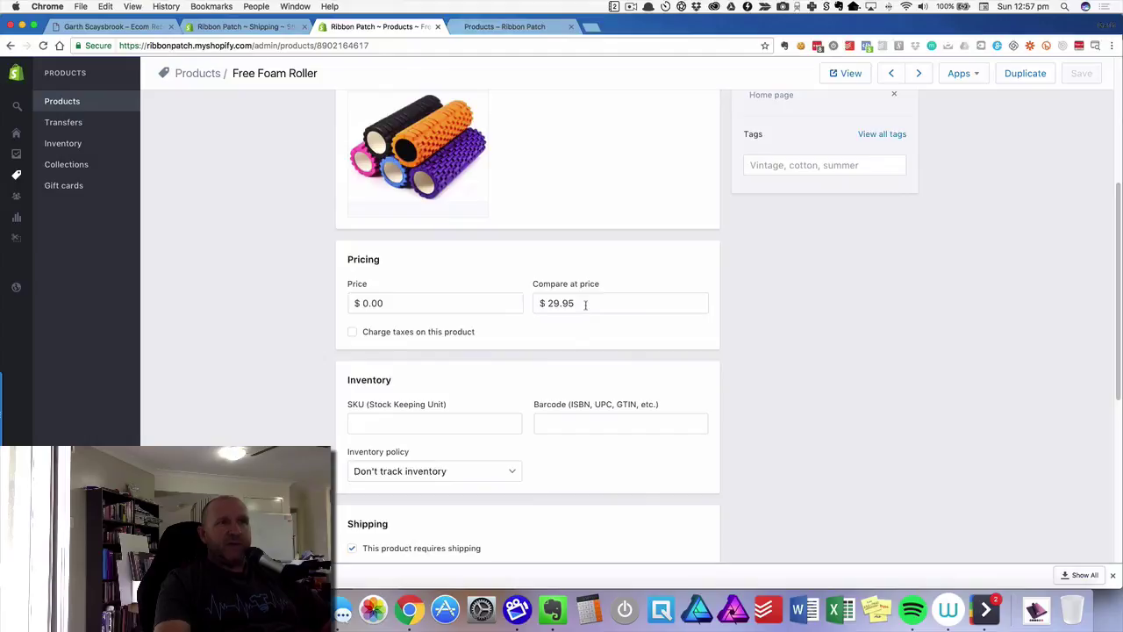
pyautogui.scroll(-3, 649, 339)
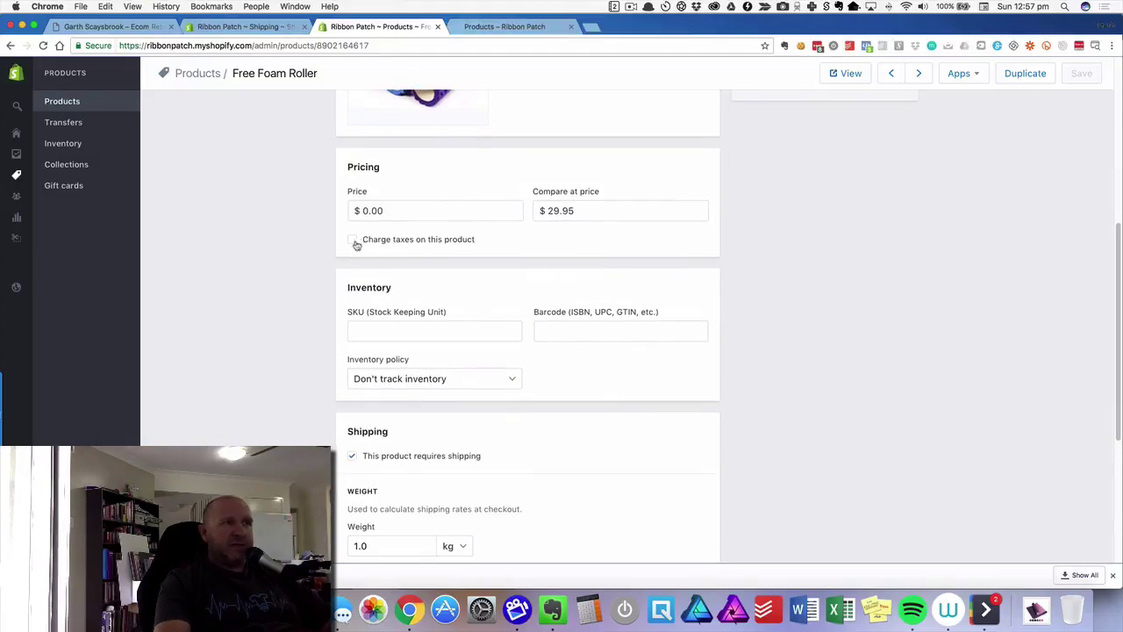
pyautogui.scroll(-2, 353, 242)
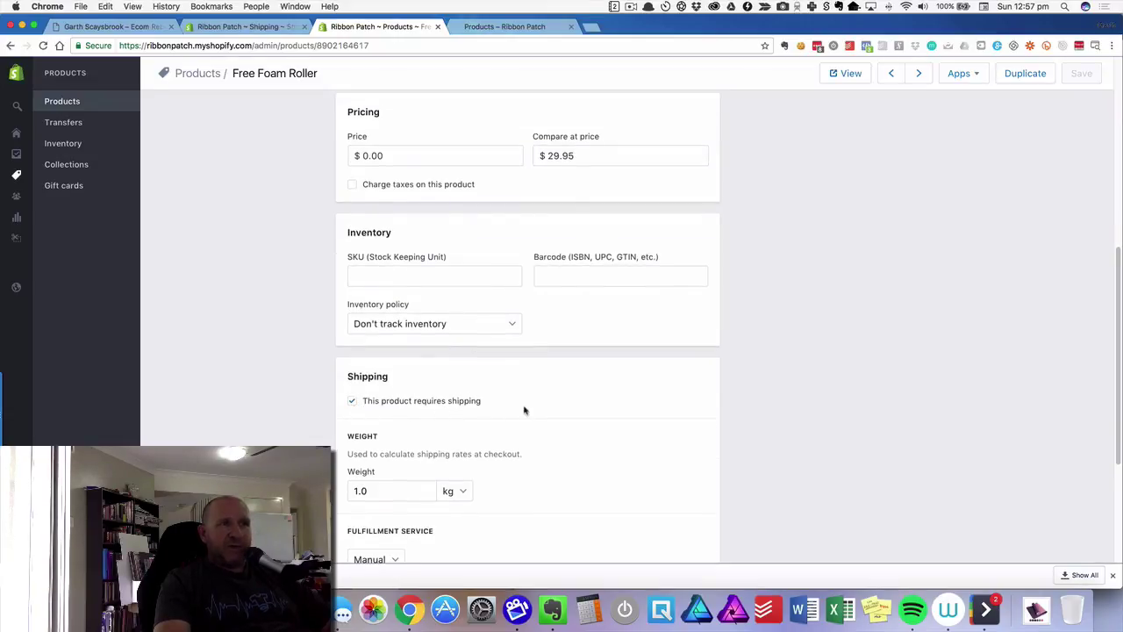
pyautogui.scroll(-1, 525, 409)
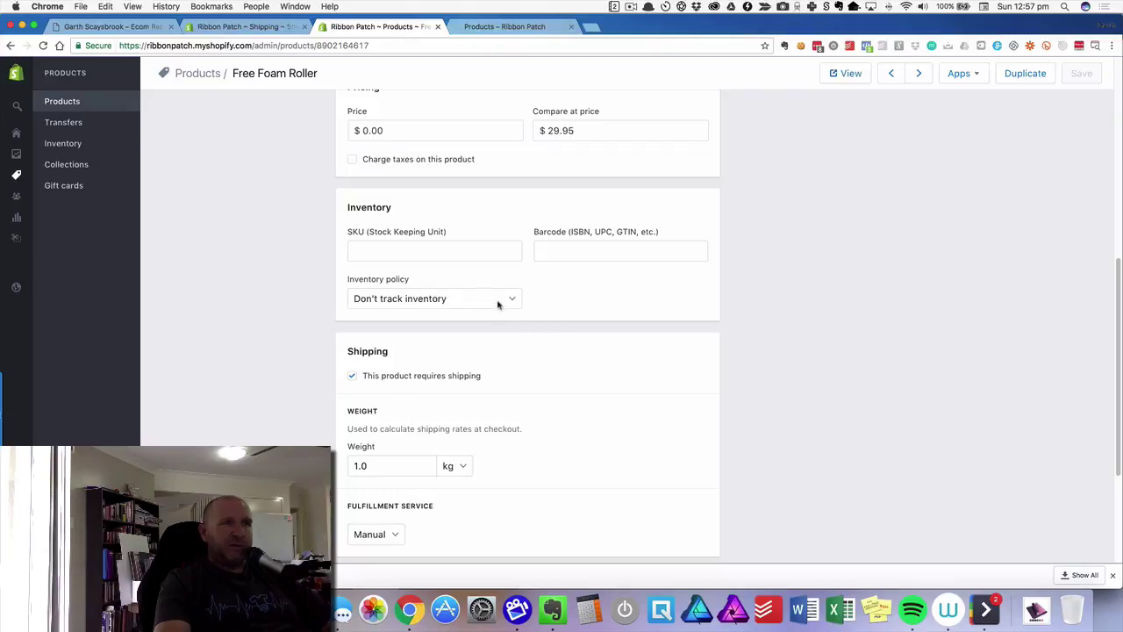
pyautogui.scroll(-1, 567, 330)
pyautogui.scroll(-3, 589, 337)
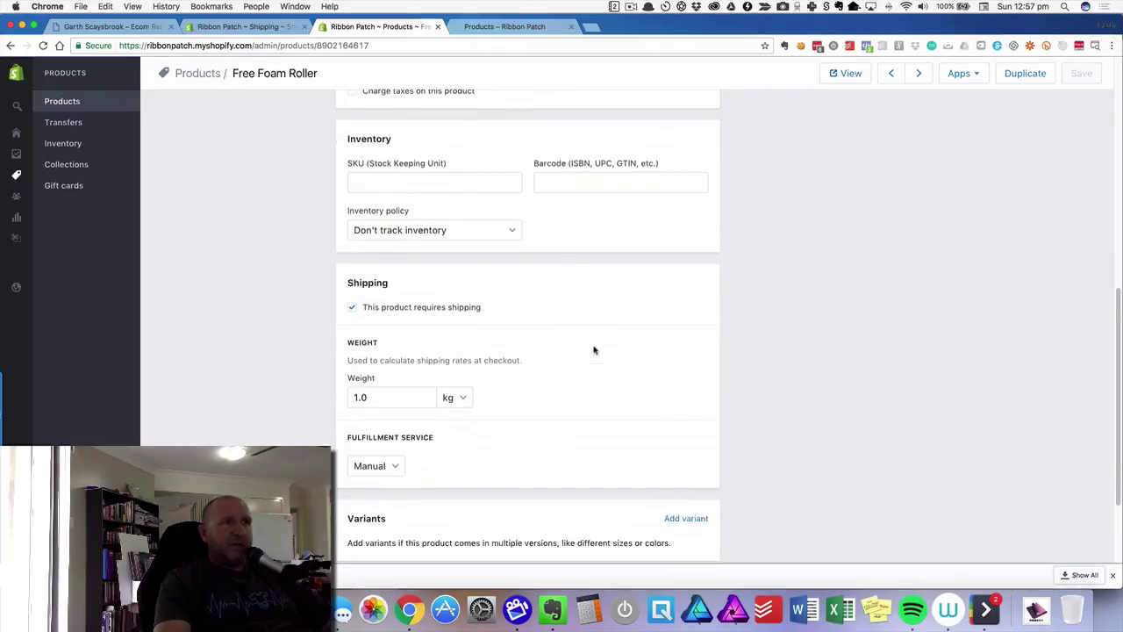
# Go over the Free Foam Roller's details again, from title and image down to its variants and search engine listing.
pyautogui.scroll(15, 447, 356)
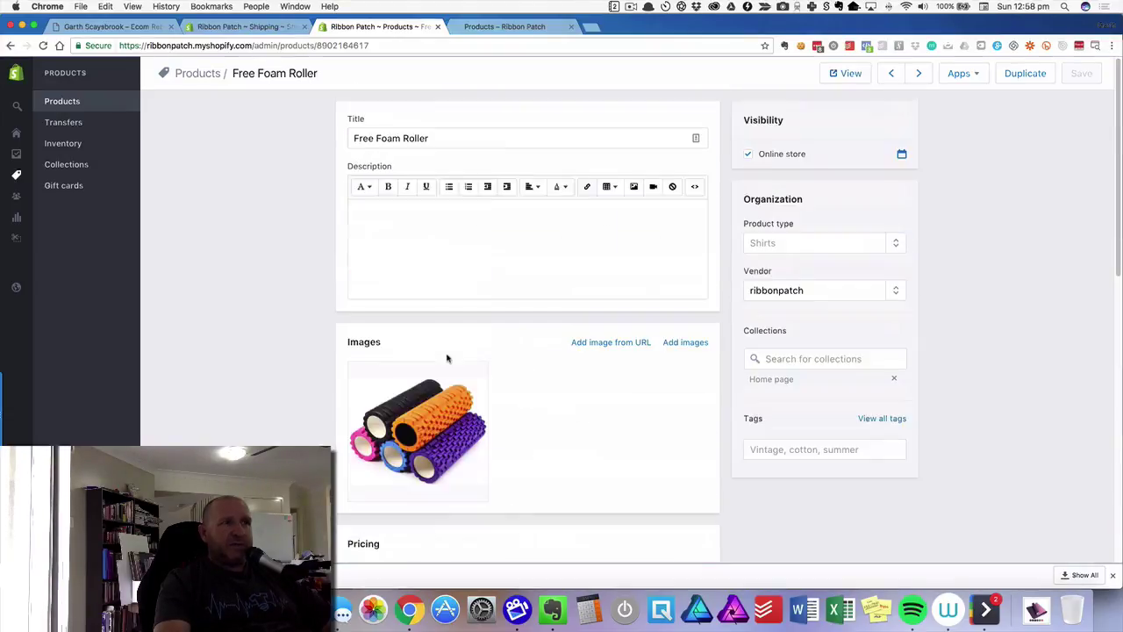
pyautogui.scroll(-1, 508, 378)
pyautogui.scroll(-12, 508, 379)
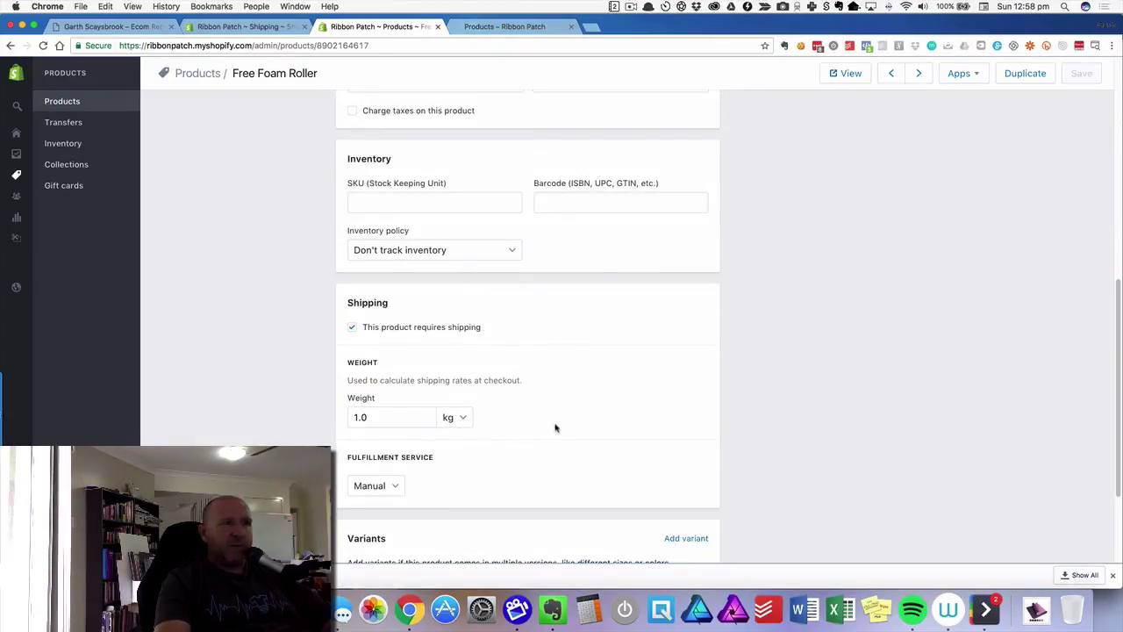
pyautogui.scroll(-1, 555, 427)
pyautogui.scroll(-4, 555, 427)
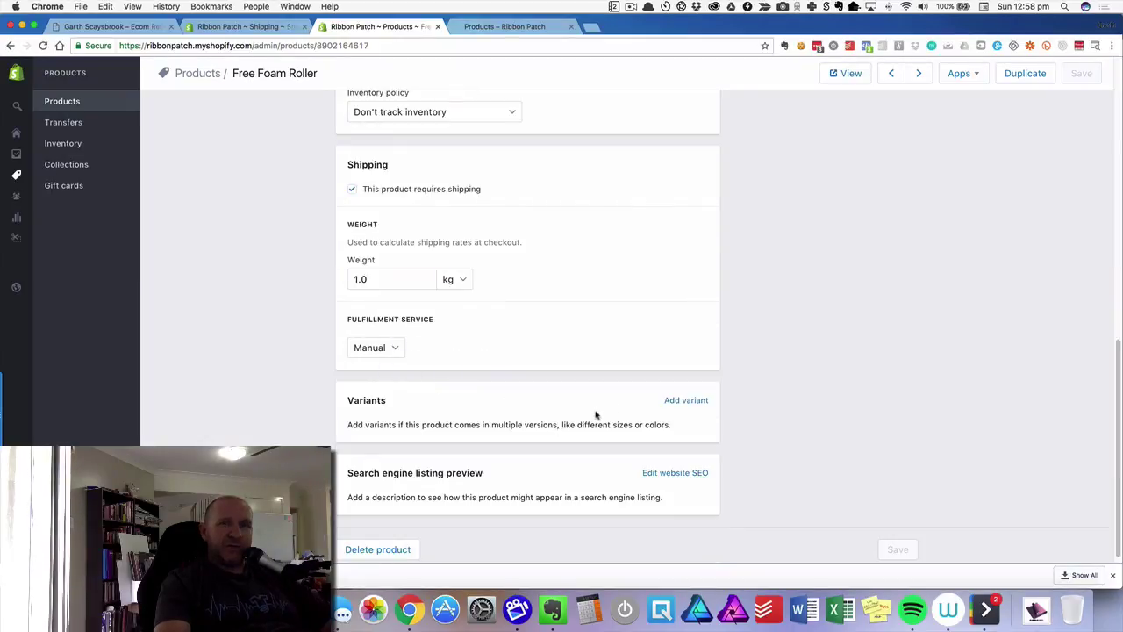
pyautogui.scroll(1, 596, 414)
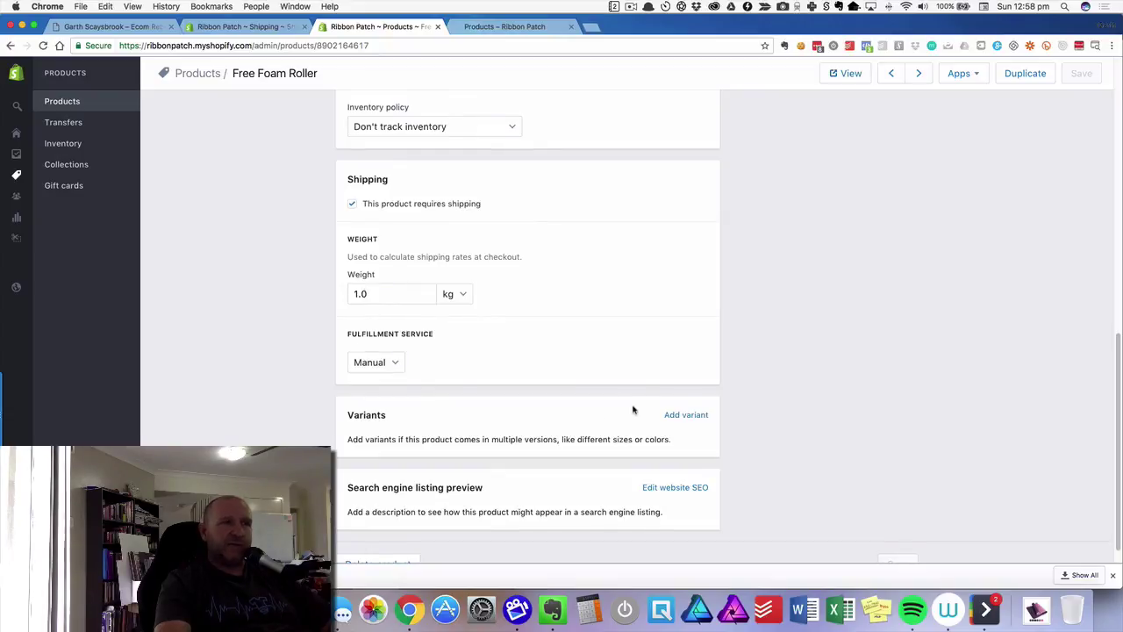
pyautogui.scroll(-1, 634, 407)
pyautogui.scroll(15, 635, 408)
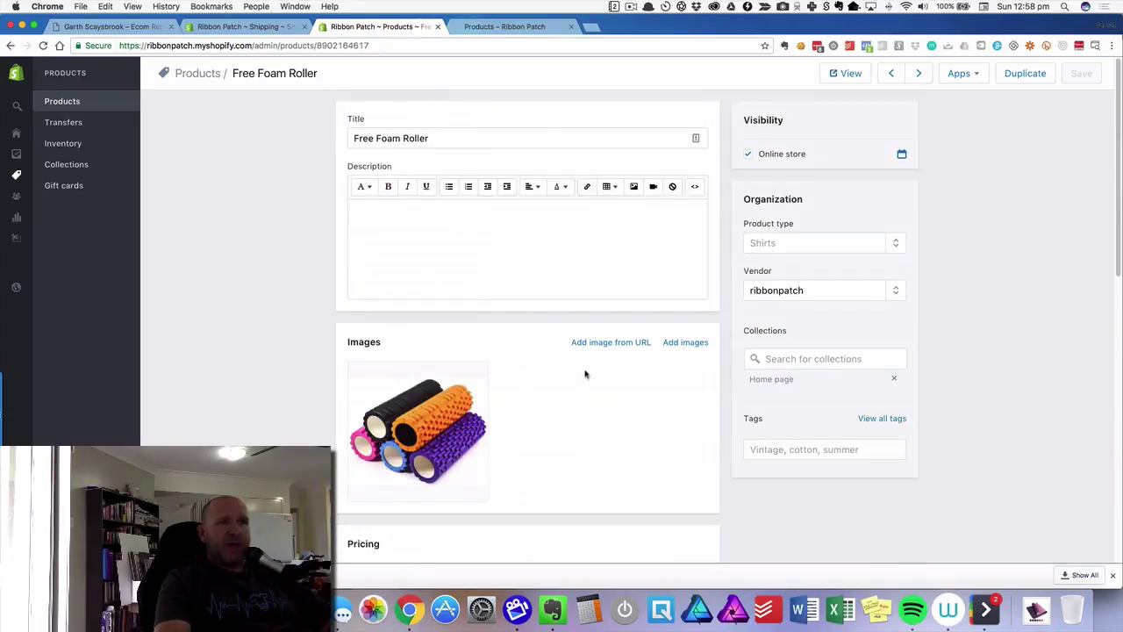
pyautogui.scroll(-1, 637, 371)
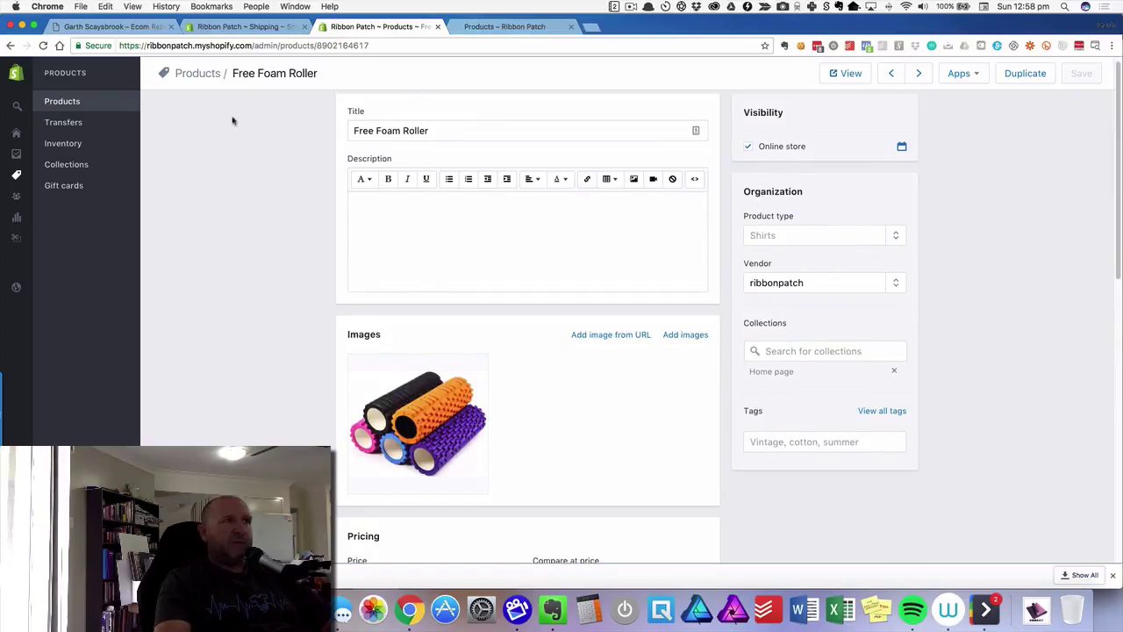
# Open the regular Foam Roller product and check its price, inventory policy and shipping weight.
pyautogui.press('super+bracketleft')
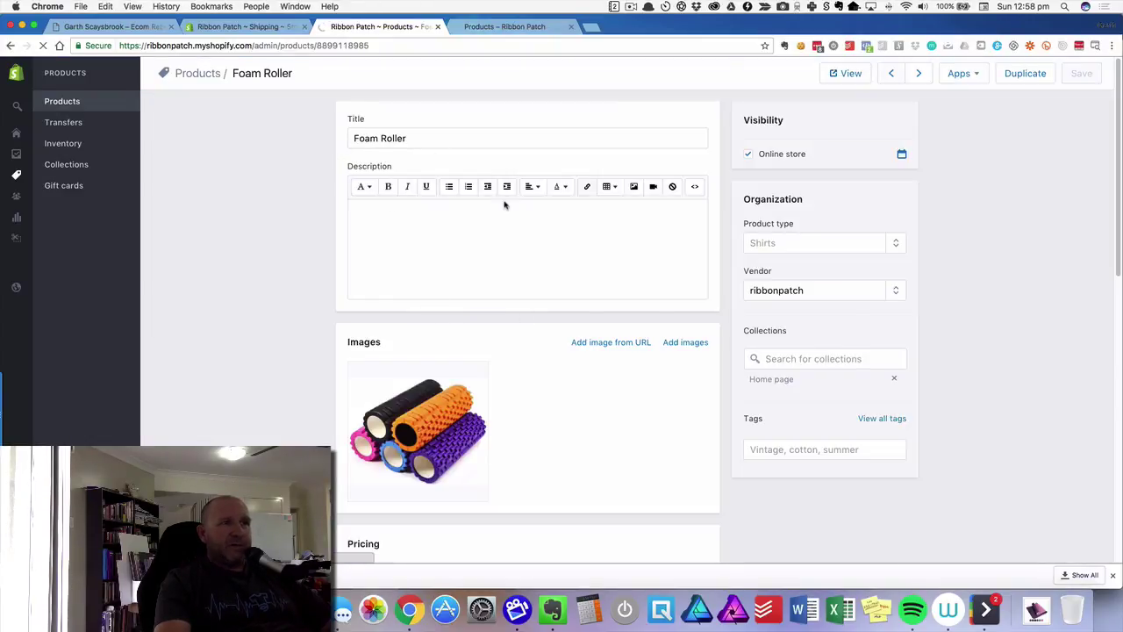
pyautogui.scroll(-5, 504, 205)
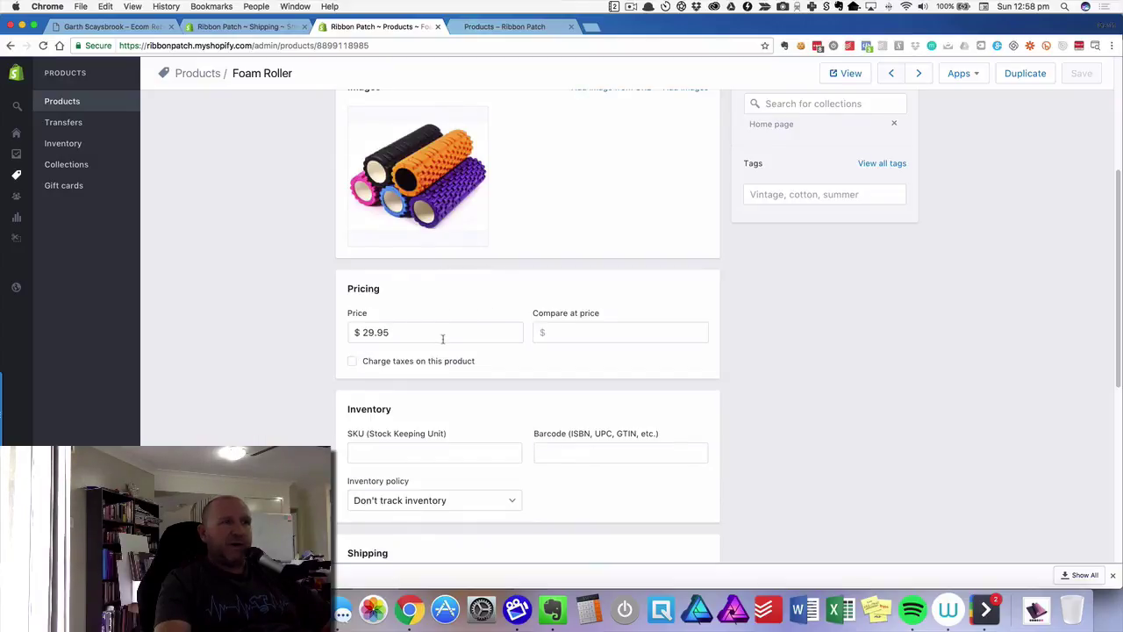
pyautogui.scroll(-7, 442, 339)
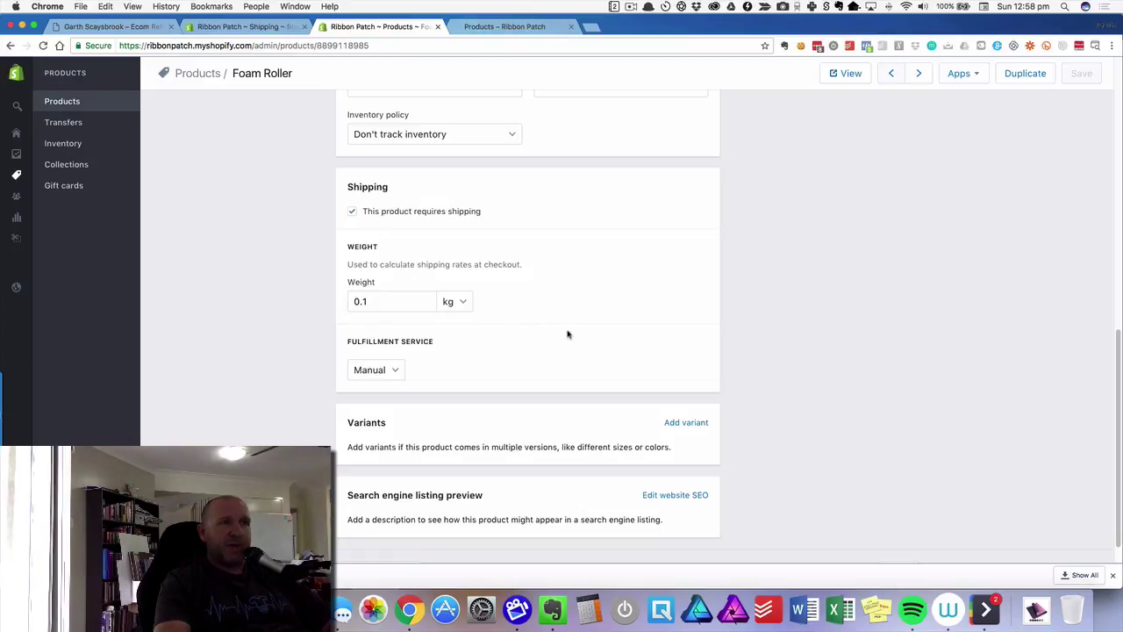
pyautogui.scroll(-2, 567, 333)
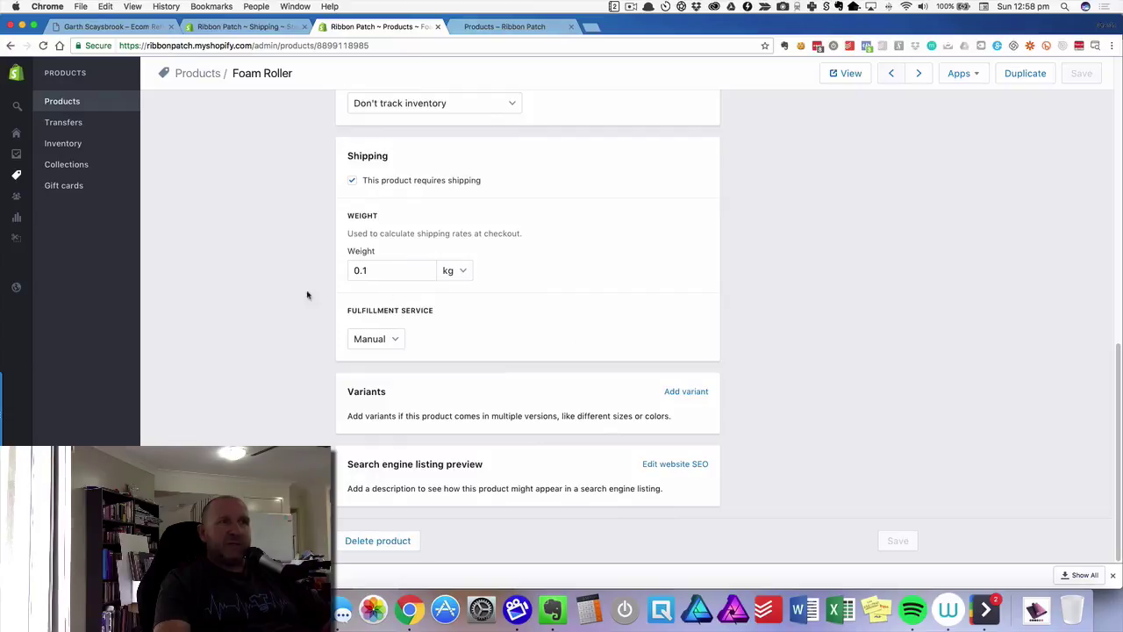
pyautogui.scroll(10, 567, 327)
pyautogui.scroll(4, 567, 331)
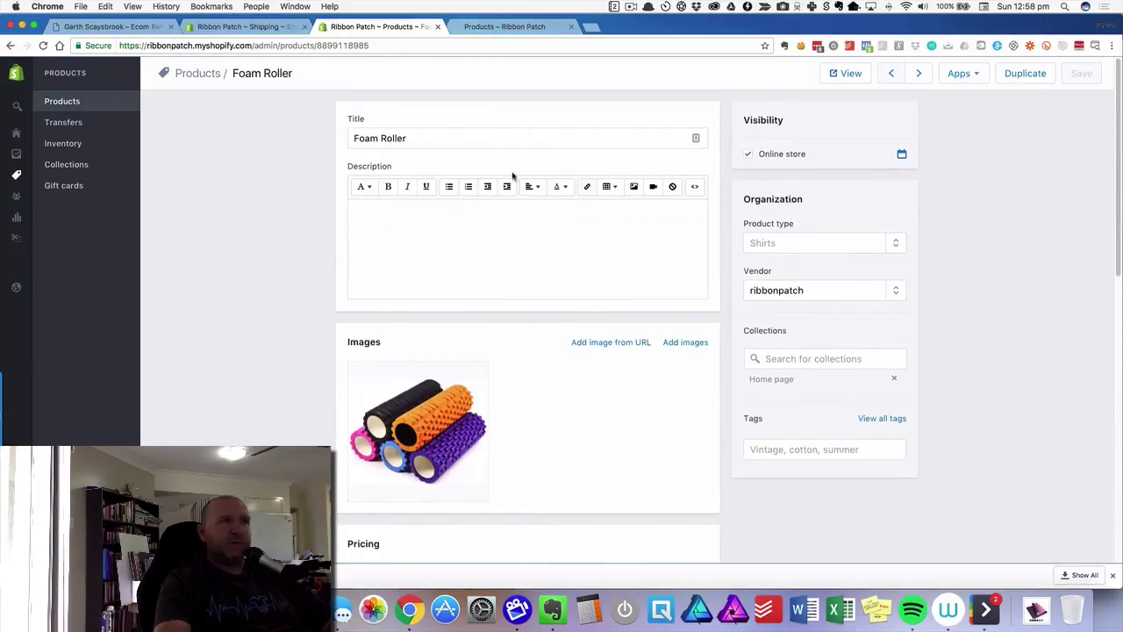
# Open the Yoga Mat product, check its price, compare-at price and shipping weight, and return to the products list.
pyautogui.click(197, 74)
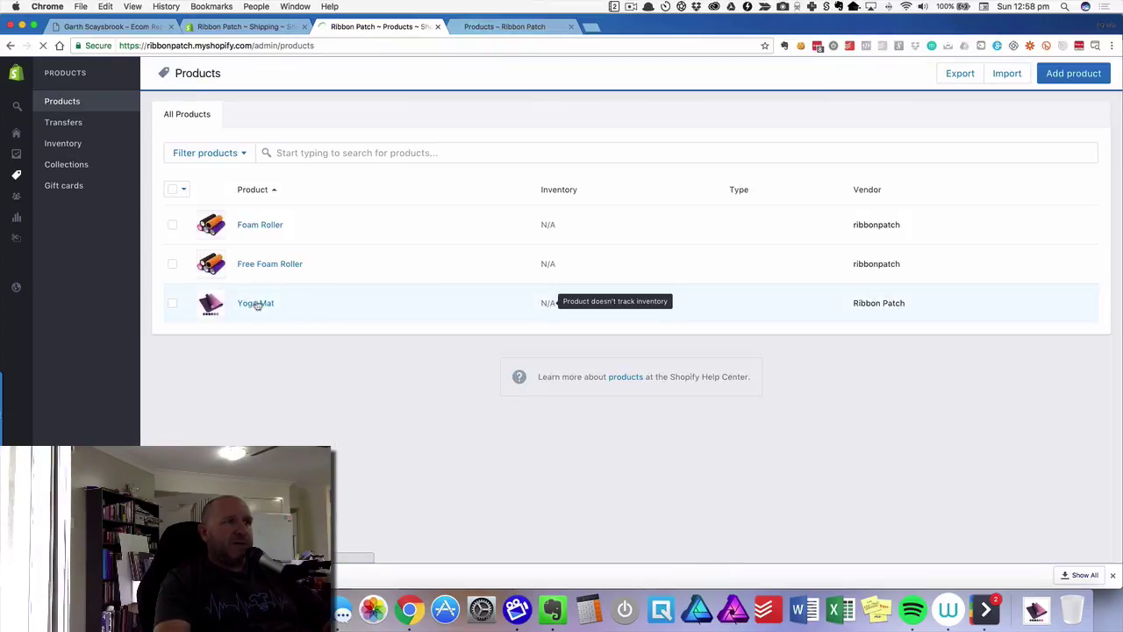
pyautogui.press('super+bracketleft')
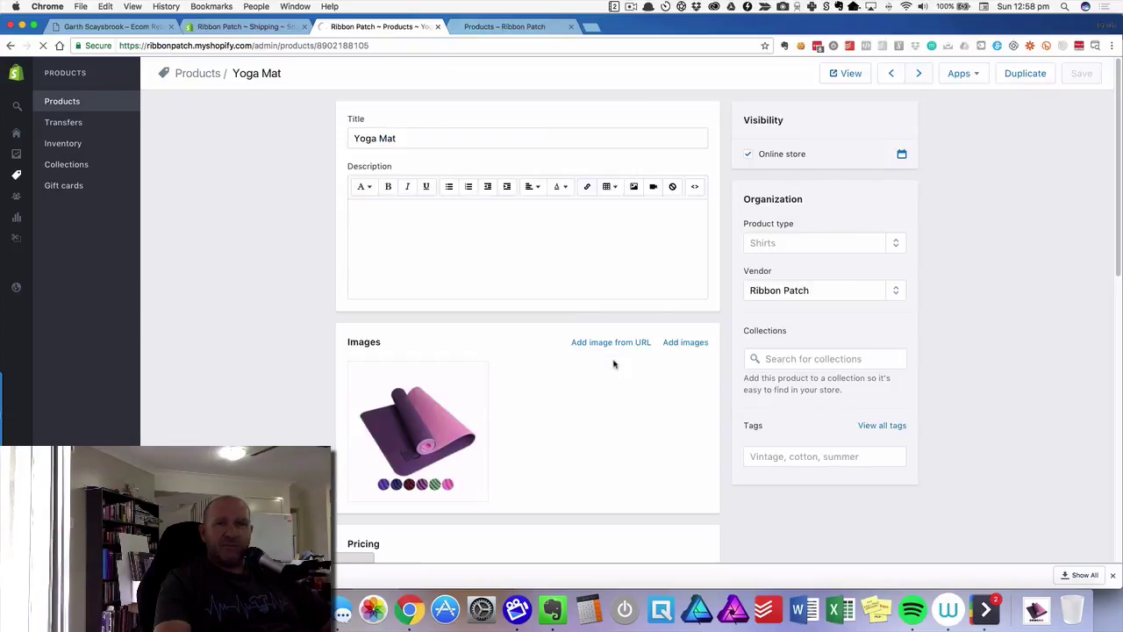
pyautogui.scroll(-5, 614, 365)
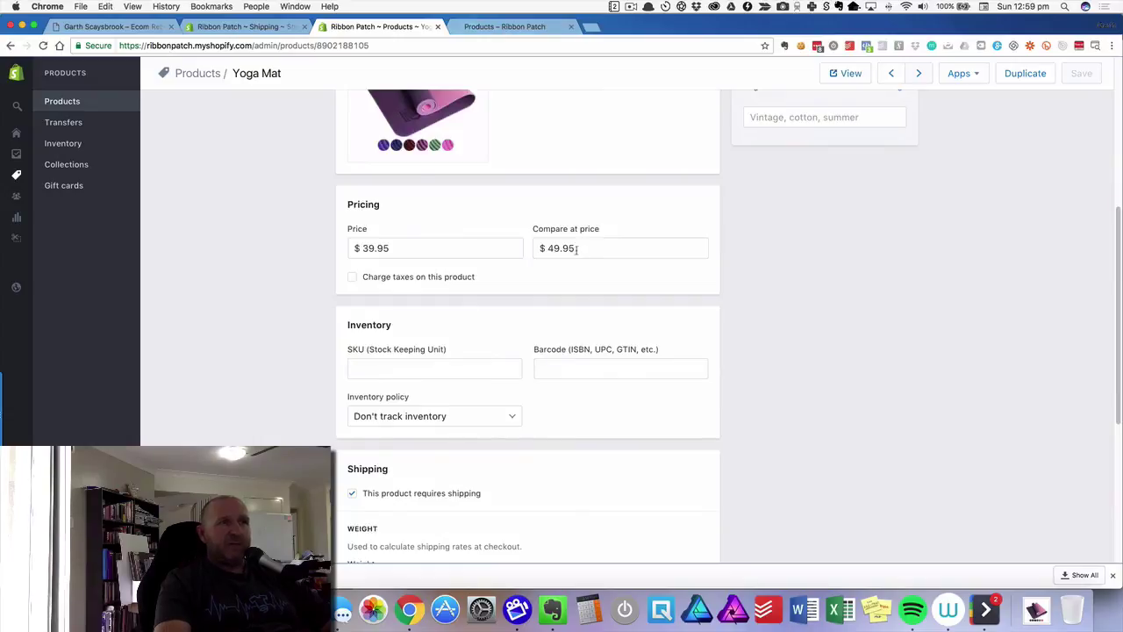
pyautogui.scroll(-3, 619, 278)
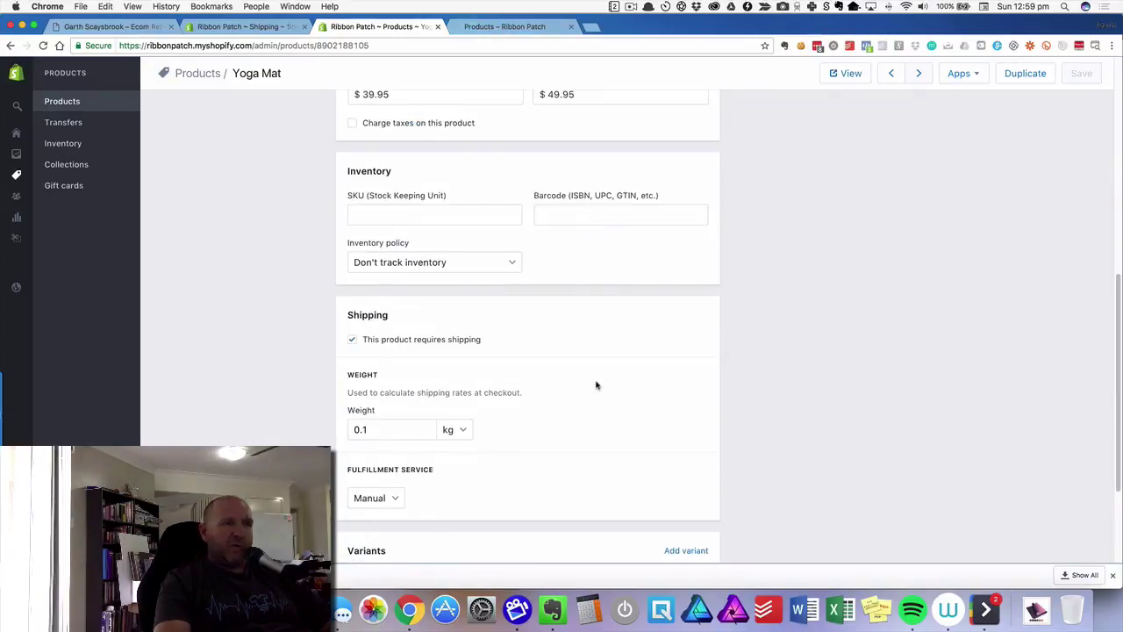
pyautogui.scroll(-2, 596, 384)
pyautogui.scroll(10, 597, 381)
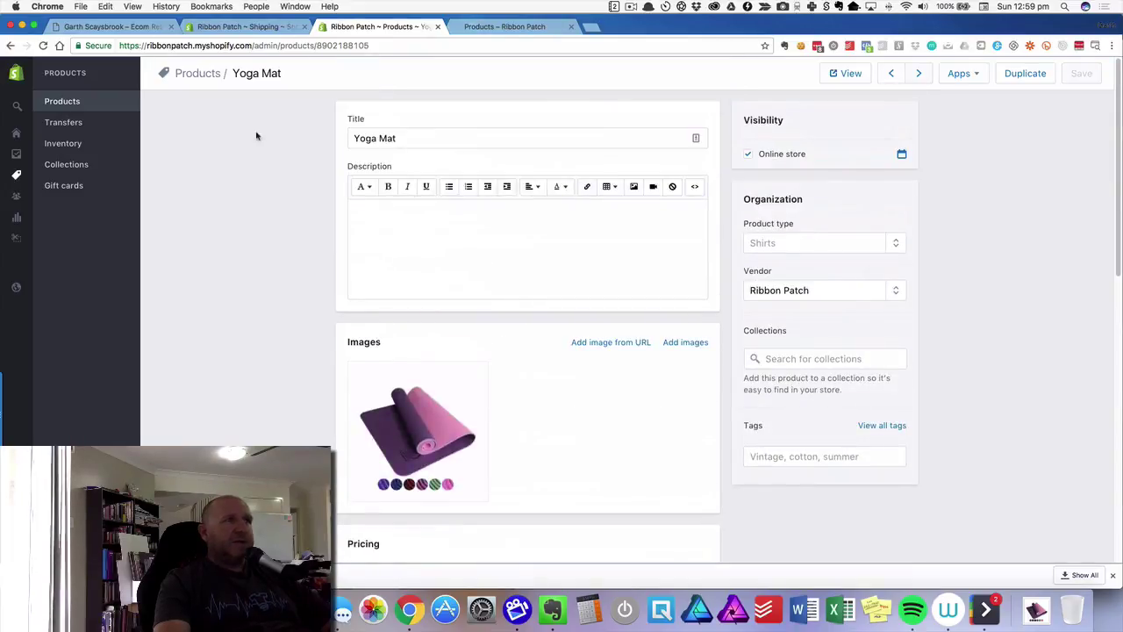
pyautogui.click(189, 74)
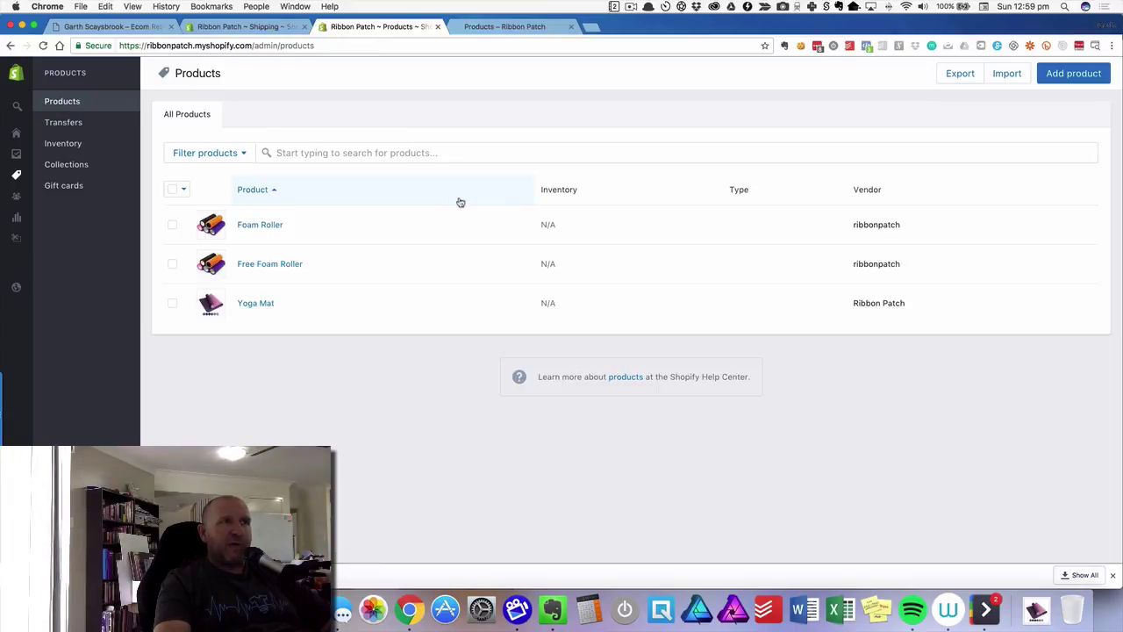
# Switch to the Ribbon Patch storefront and add one Free Foam Roller to the cart.
pyautogui.click(512, 29)
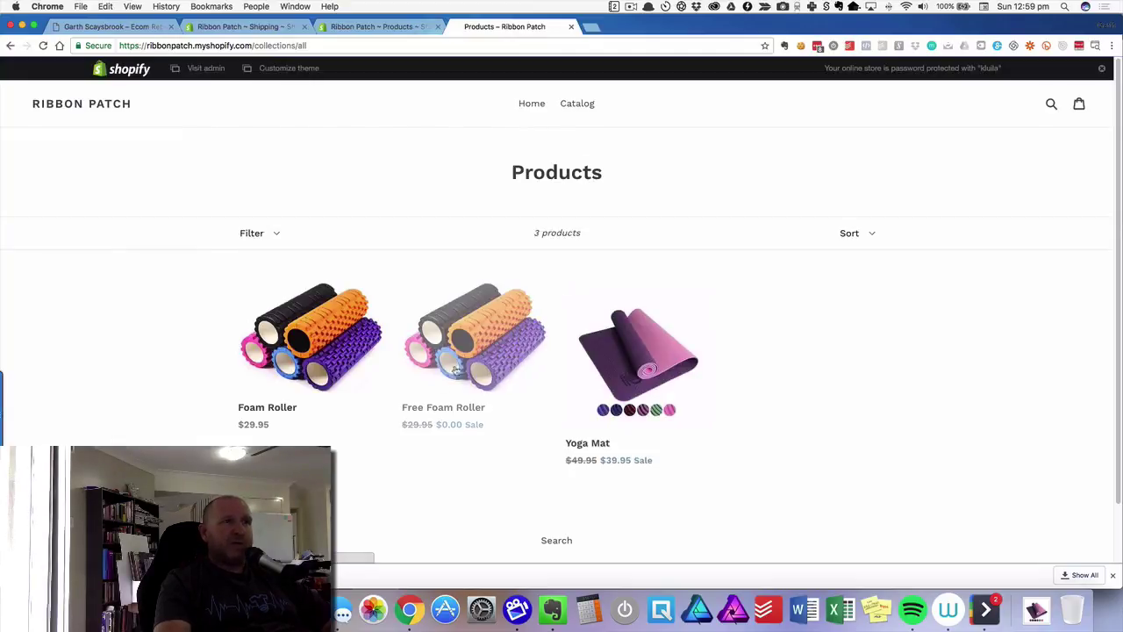
pyautogui.click(456, 365)
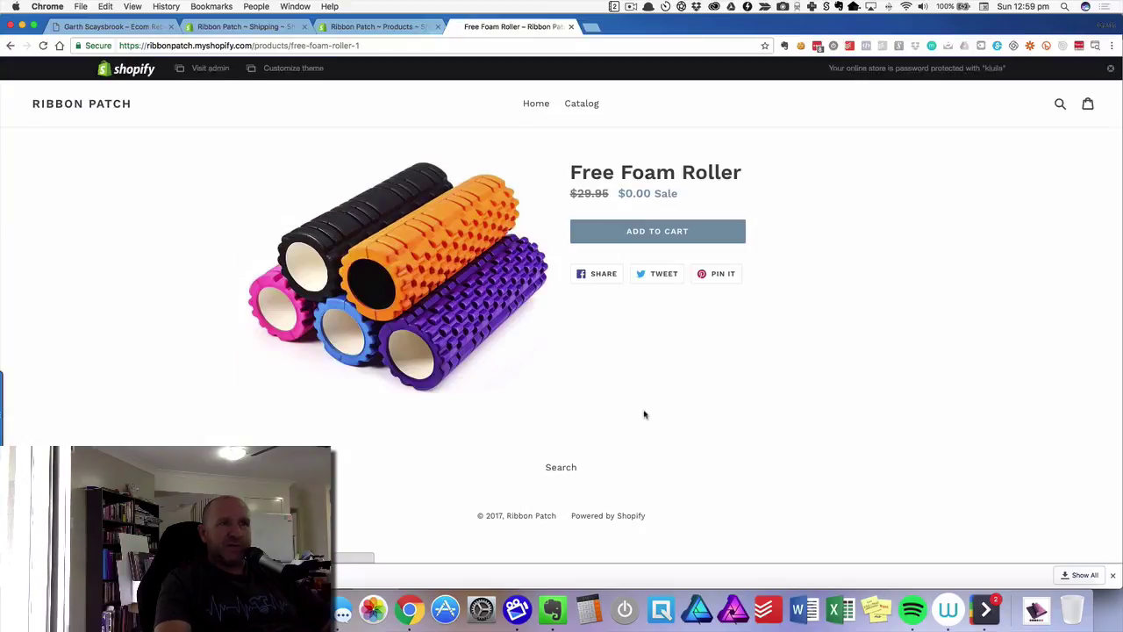
pyautogui.click(667, 236)
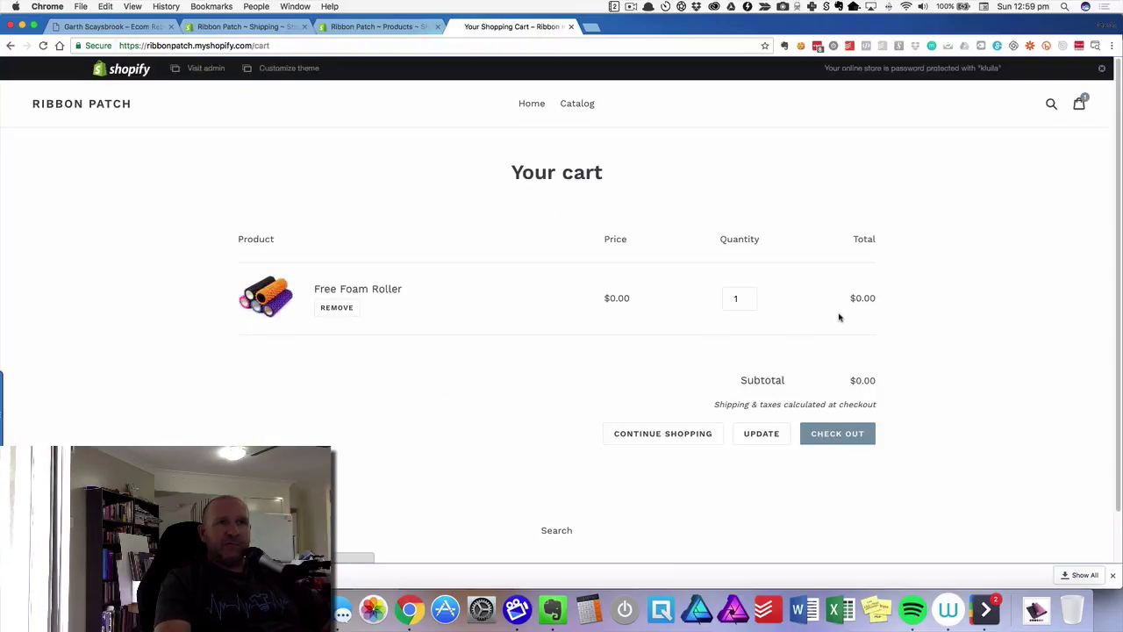
# Check out the cart holding one Free Foam Roller and proceed to the shipping method stage.
pyautogui.click(835, 437)
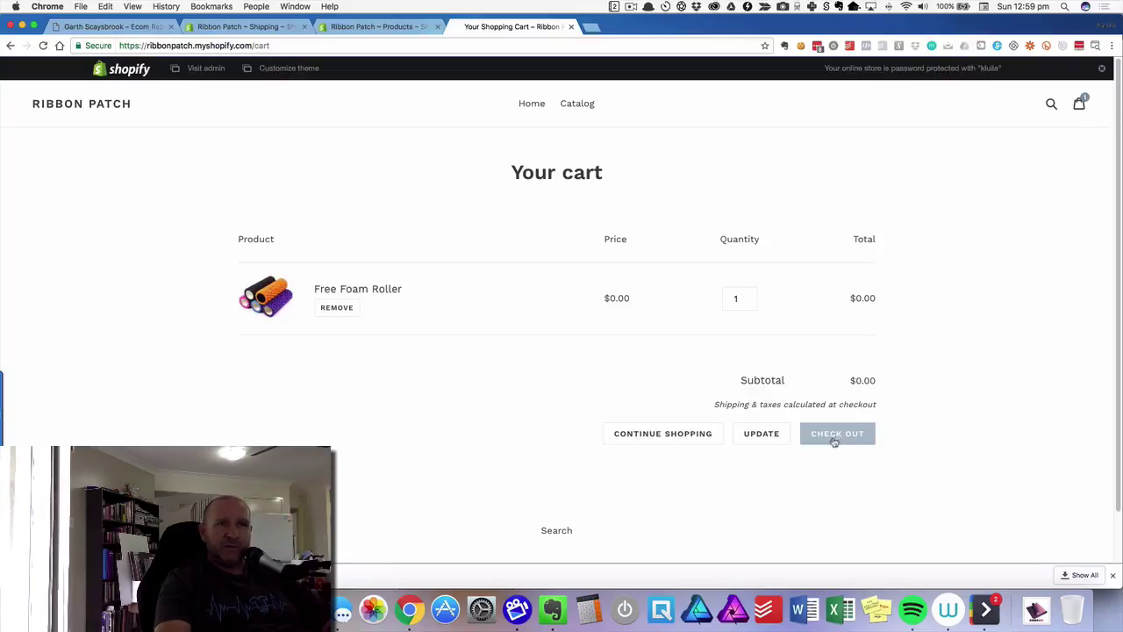
pyautogui.click(839, 439)
pyautogui.click(840, 440)
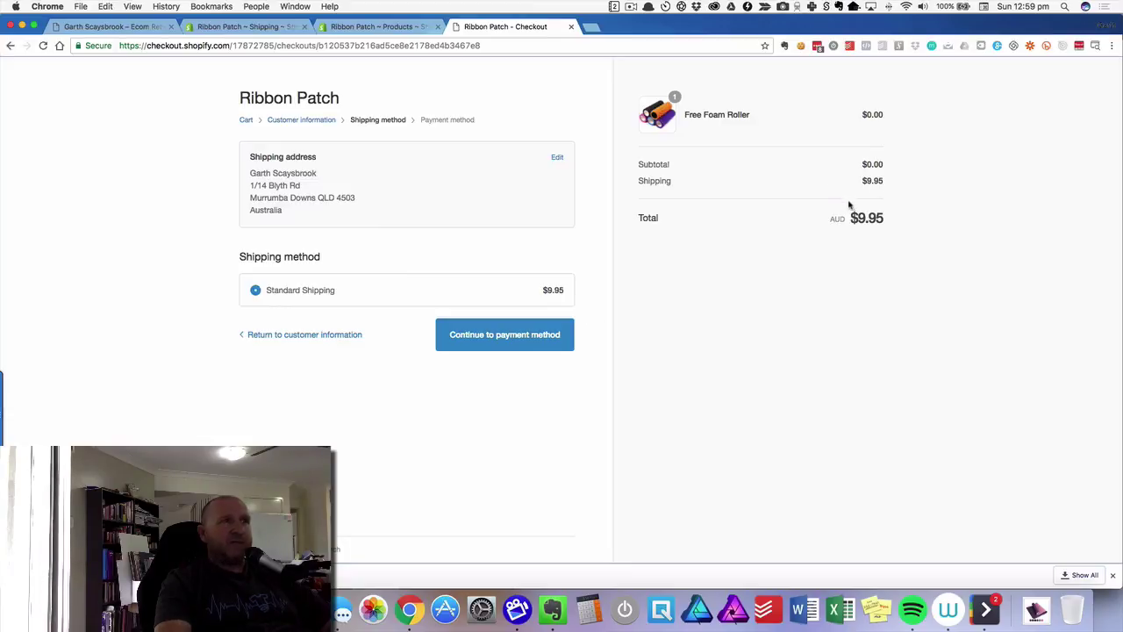
# Compare the checkout's shipping charge with the domestic weight-based rates in the shipping settings, and return to the checkout.
pyautogui.click(245, 26)
pyautogui.scroll(-4, 743, 344)
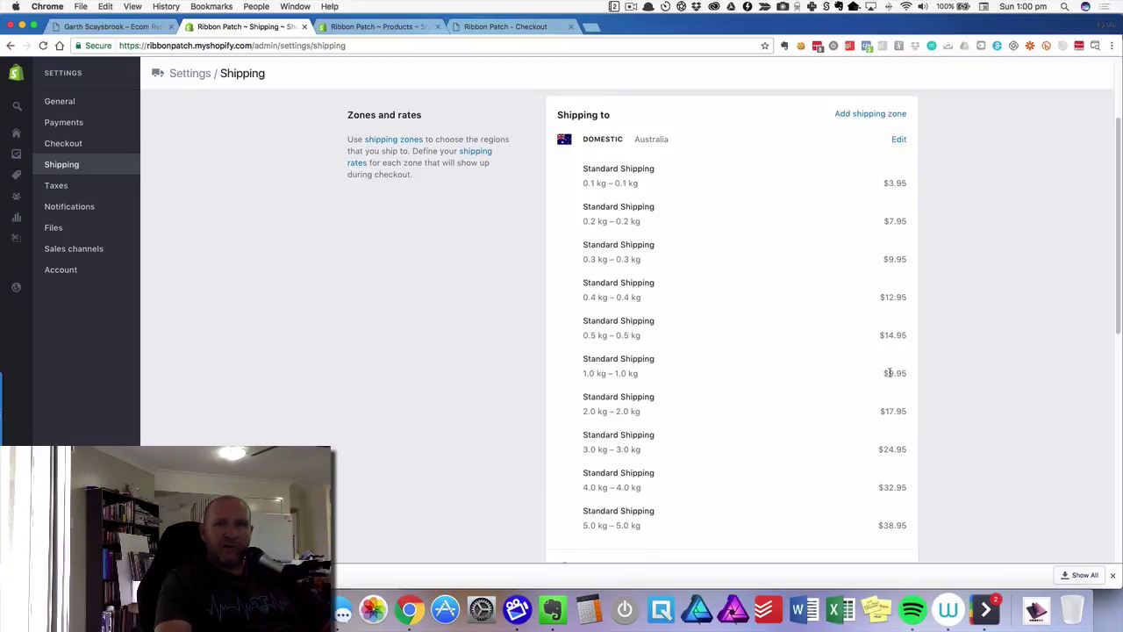
pyautogui.scroll(3, 888, 373)
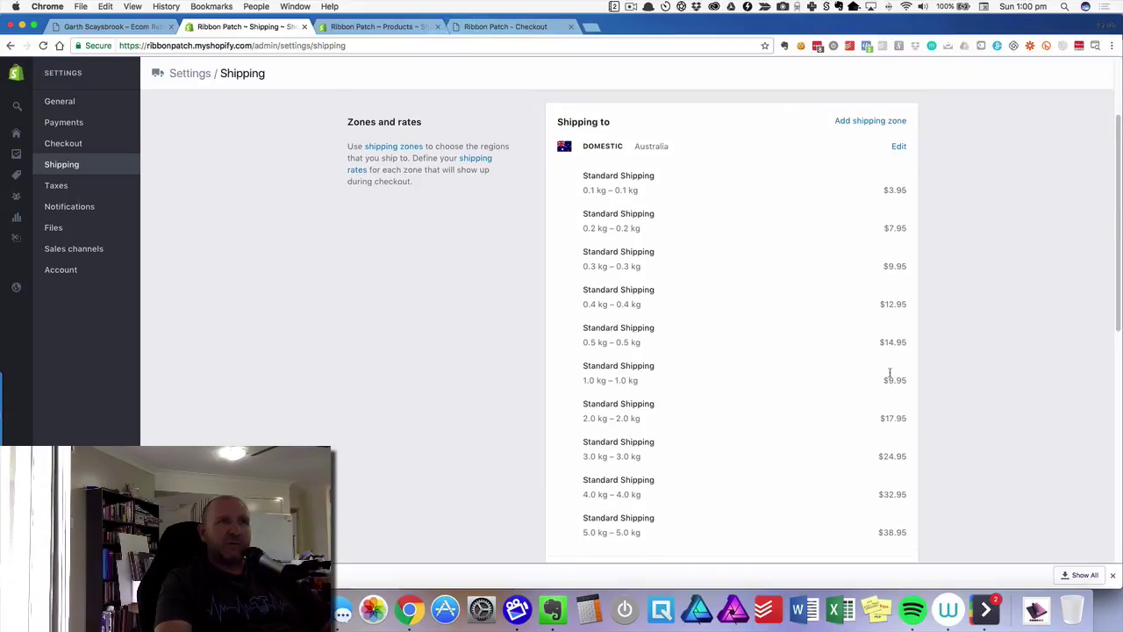
pyautogui.click(493, 27)
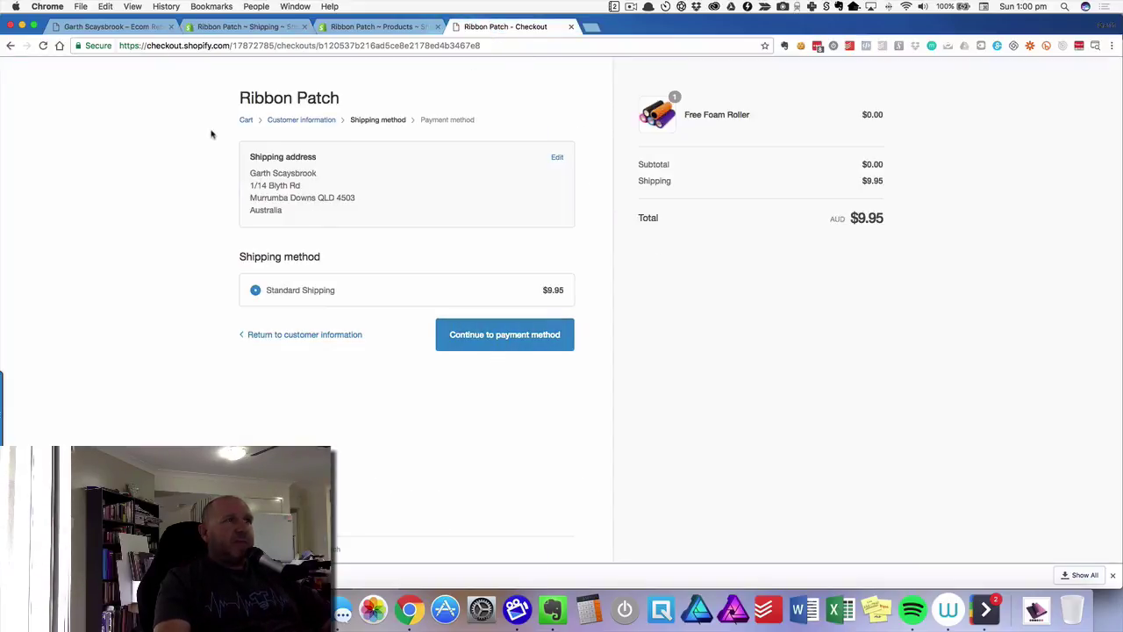
# Go back to the cart, continue shopping and add one Yoga Mat alongside the Free Foam Roller.
pyautogui.click(247, 120)
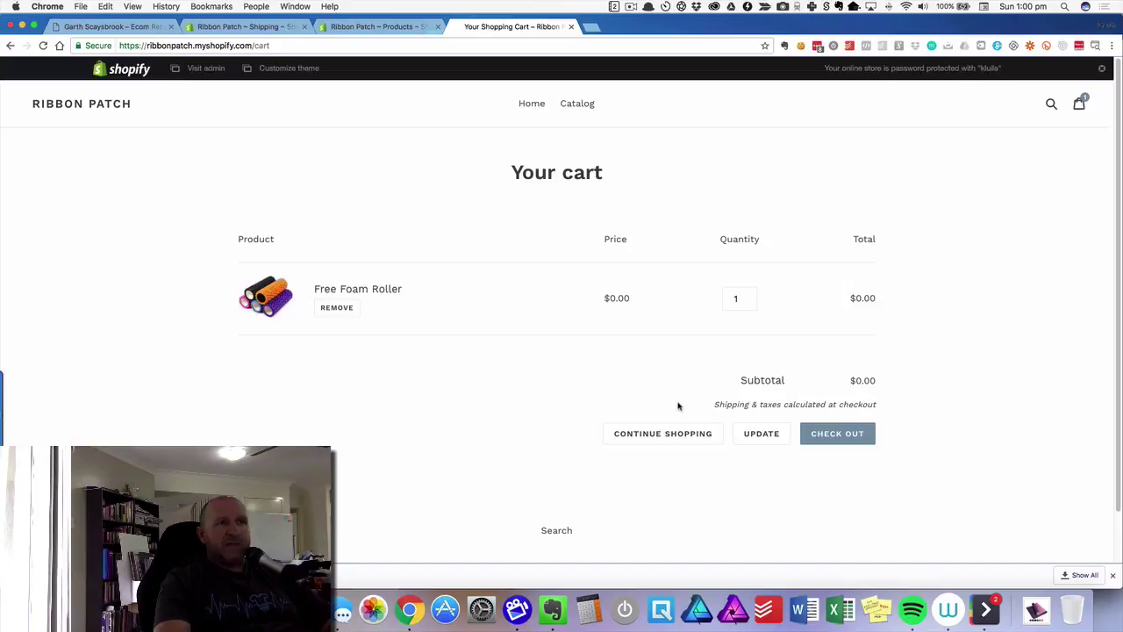
pyautogui.click(671, 434)
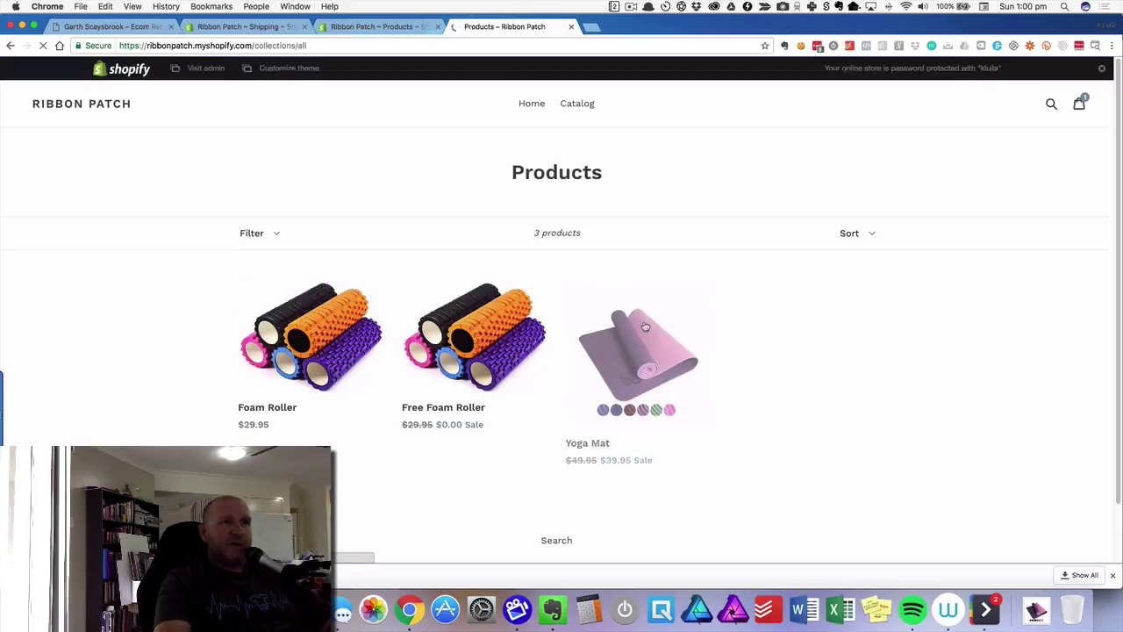
pyautogui.click(669, 379)
pyautogui.click(653, 237)
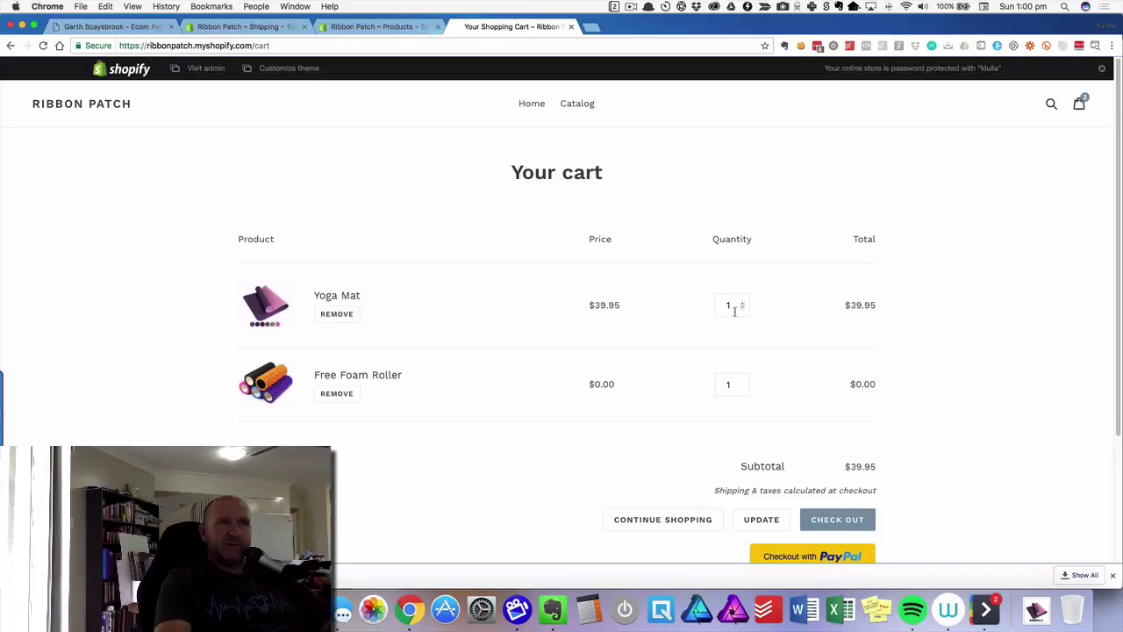
# Review the line totals of the Yoga Mat and Free Foam Roller, and check out the combined cart.
pyautogui.moveTo(890, 389); pyautogui.dragTo(849, 388)
pyautogui.keyDown('shift'); pyautogui.click(845, 304); pyautogui.keyUp('shift')
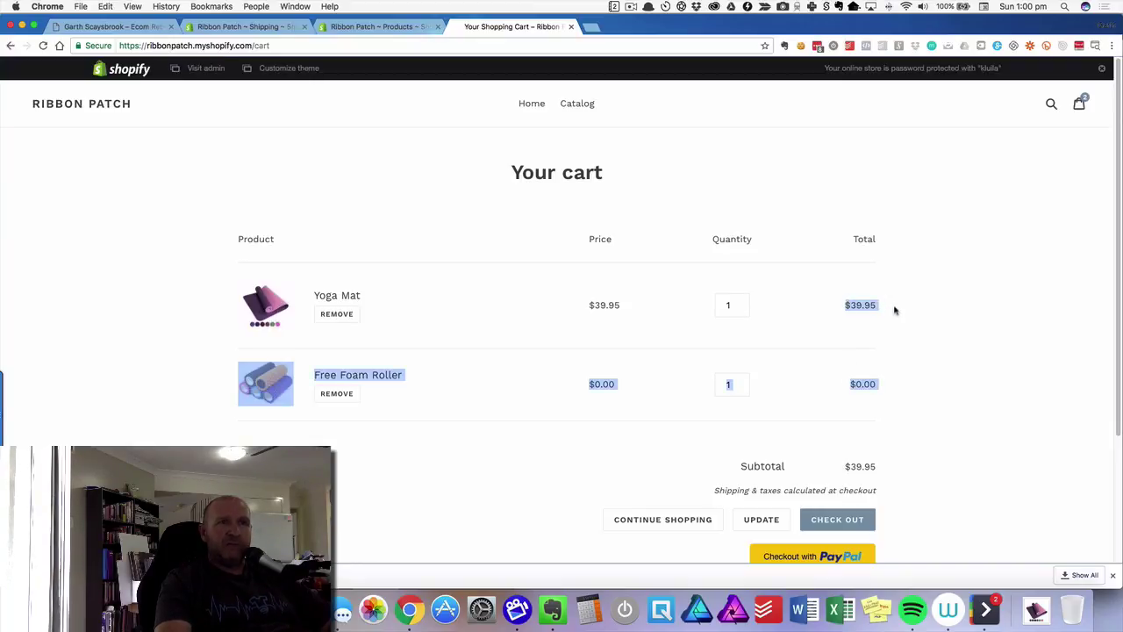
pyautogui.click(895, 309)
pyautogui.scroll(-1, 893, 325)
pyautogui.click(837, 497)
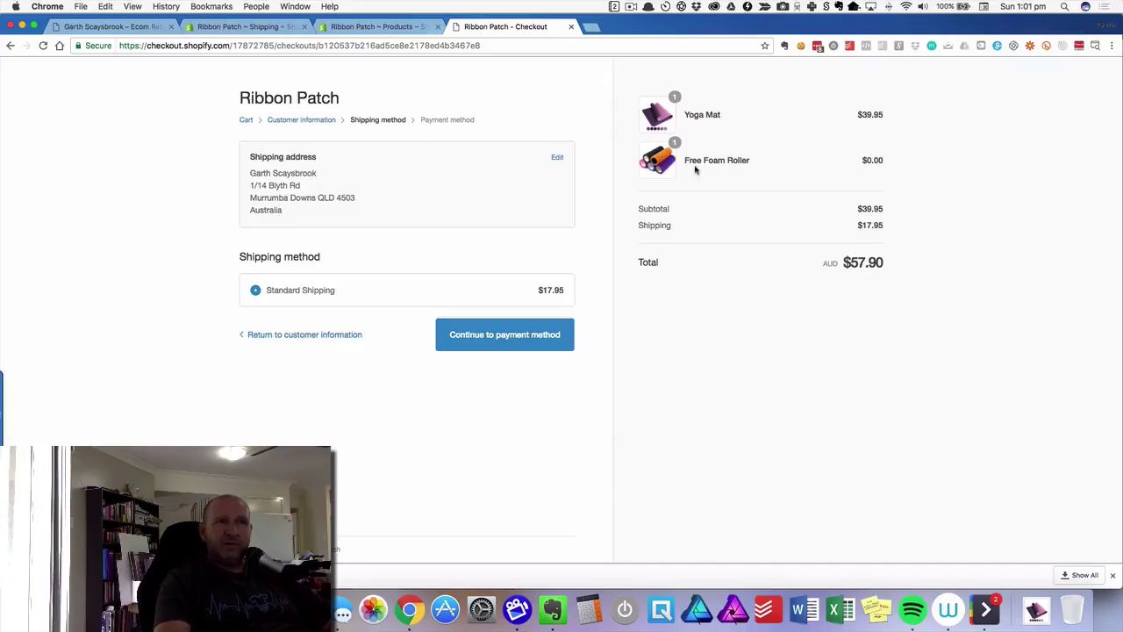
# Check the combined order's shipping charge against the domestic rates in the shipping settings, and return to the checkout.
pyautogui.click(230, 28)
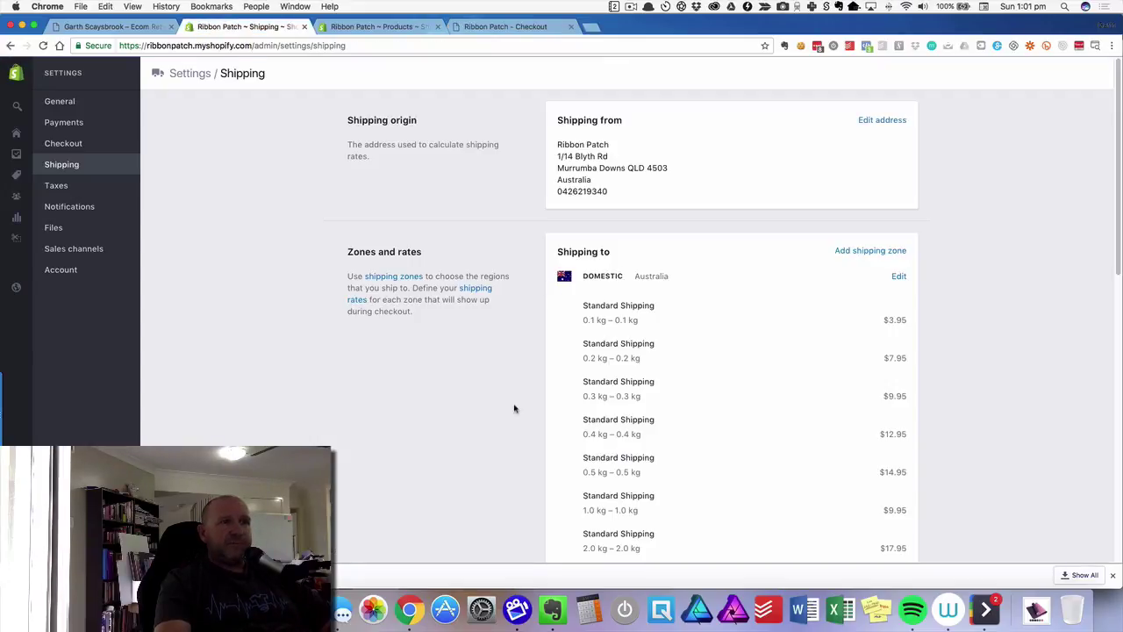
pyautogui.scroll(-5, 518, 402)
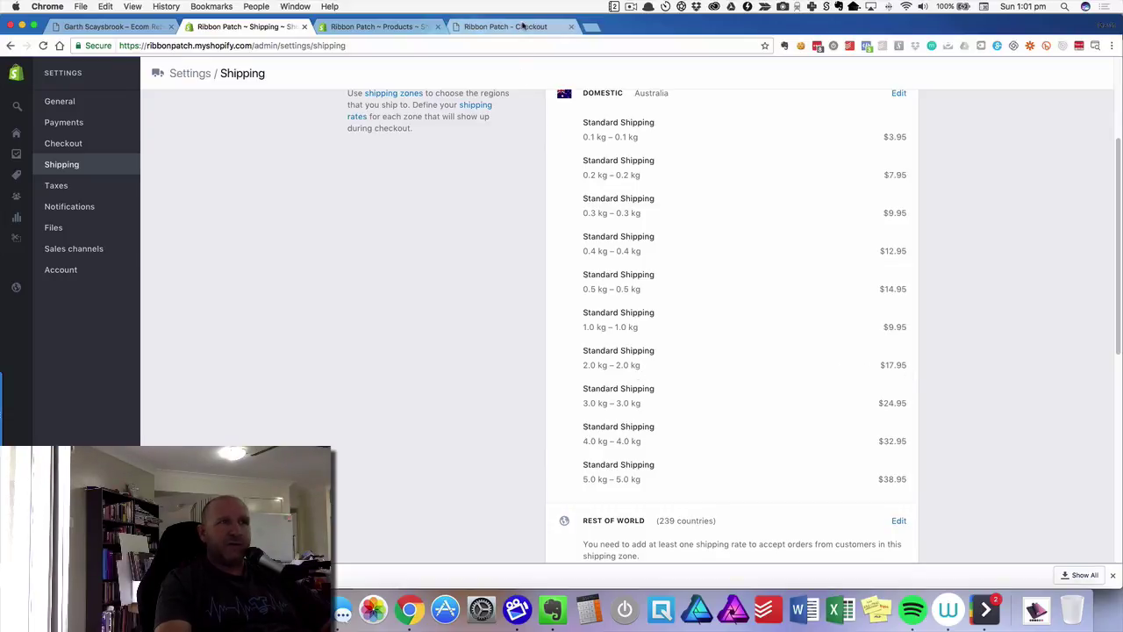
pyautogui.click(506, 26)
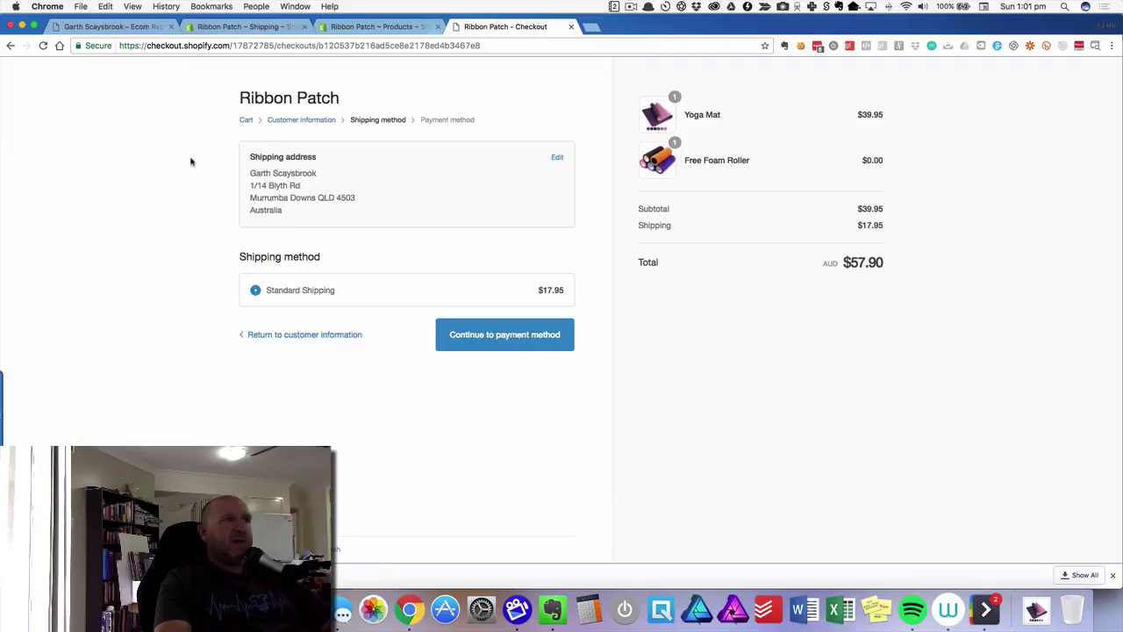
# Return to the cart, set the Free Foam Roller quantity to 2 and check out.
pyautogui.click(246, 121)
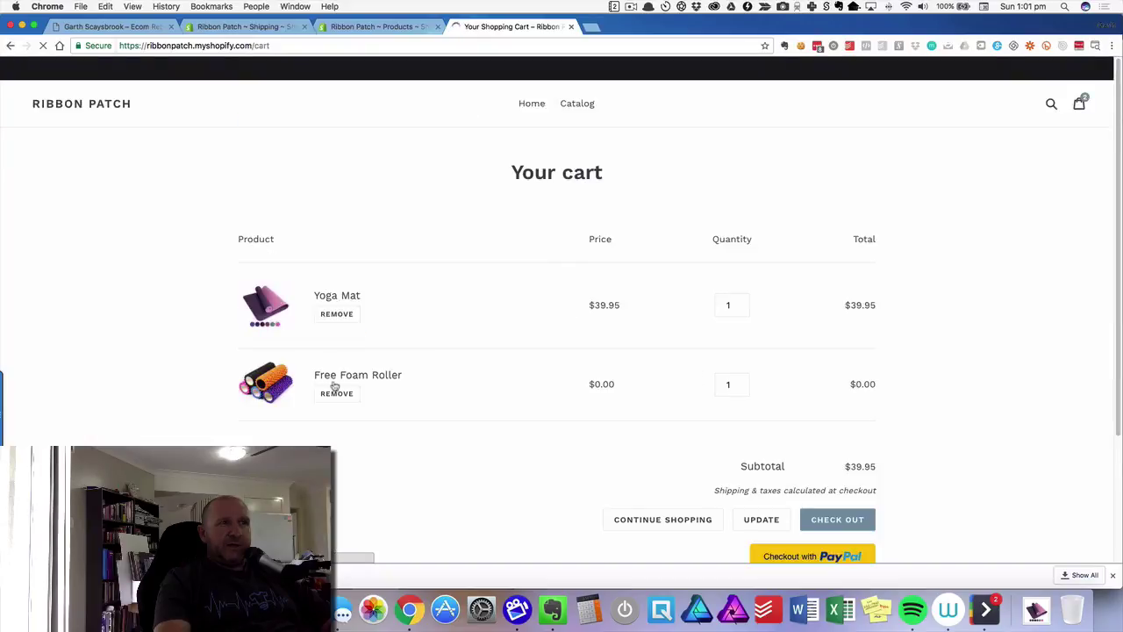
pyautogui.click(743, 382)
pyautogui.click(845, 525)
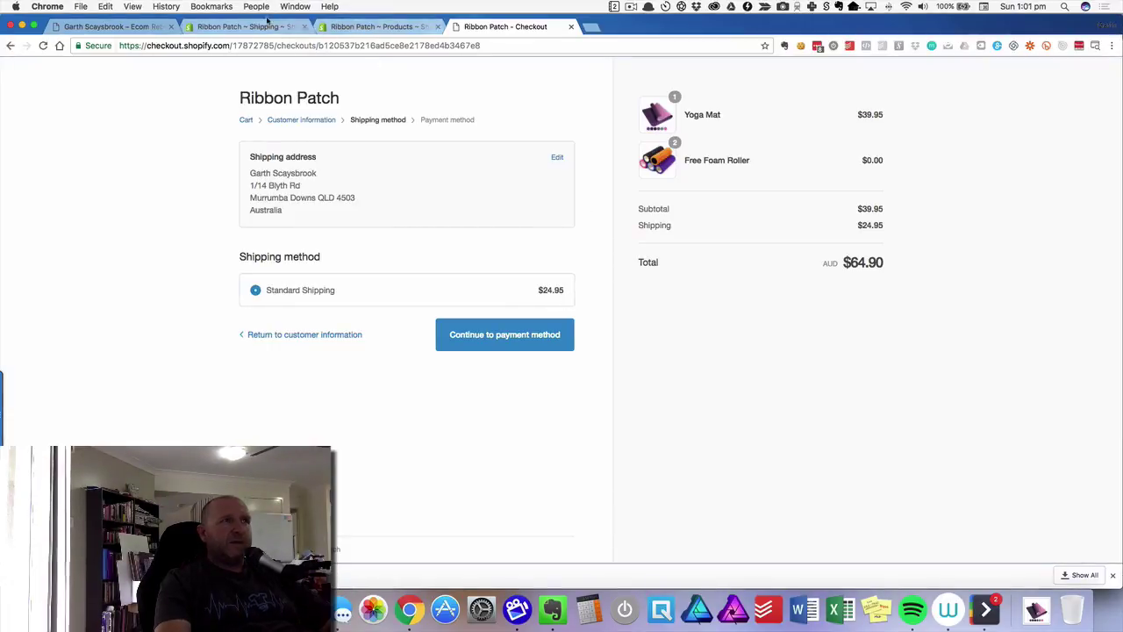
# Return to the cart, raise the Free Foam Roller quantity to 3 and check out again.
pyautogui.press('super+r')
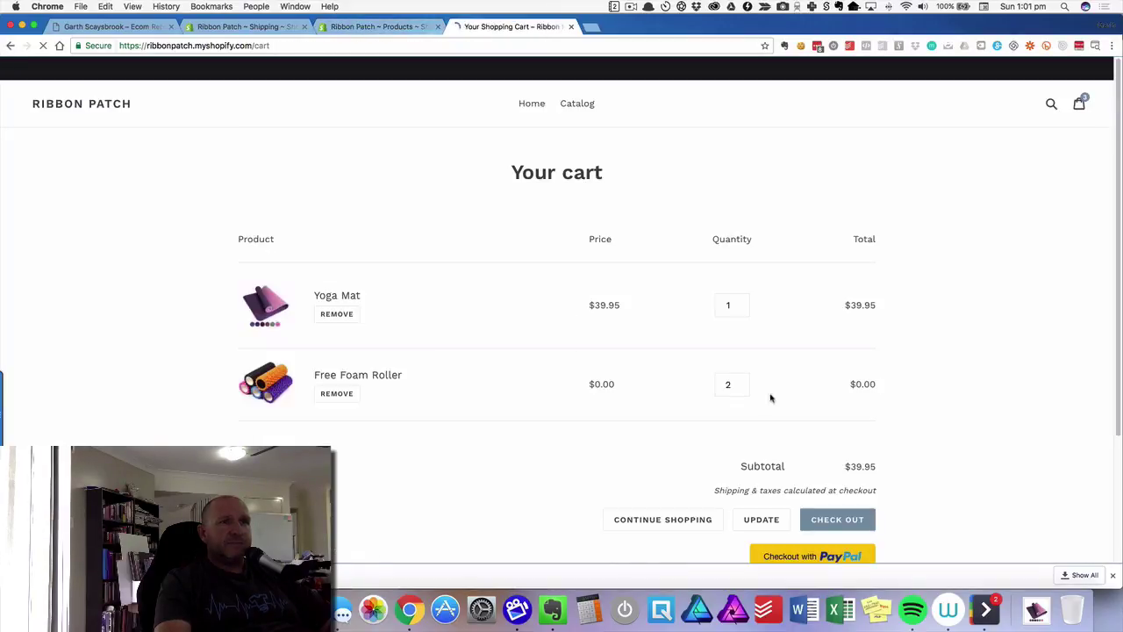
pyautogui.click(745, 386)
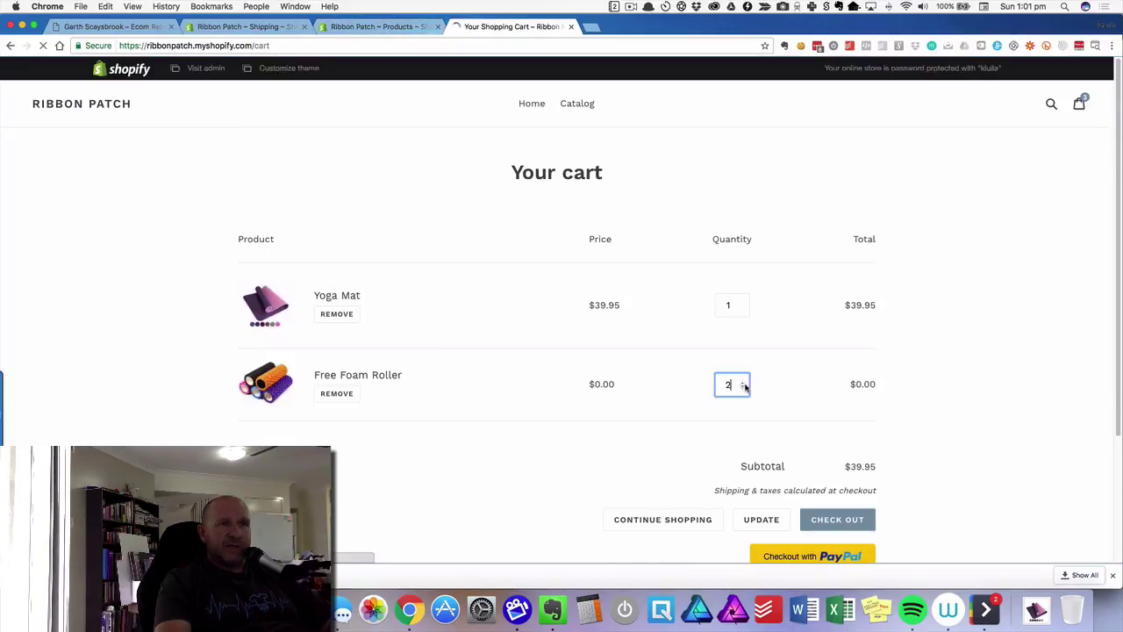
pyautogui.click(858, 520)
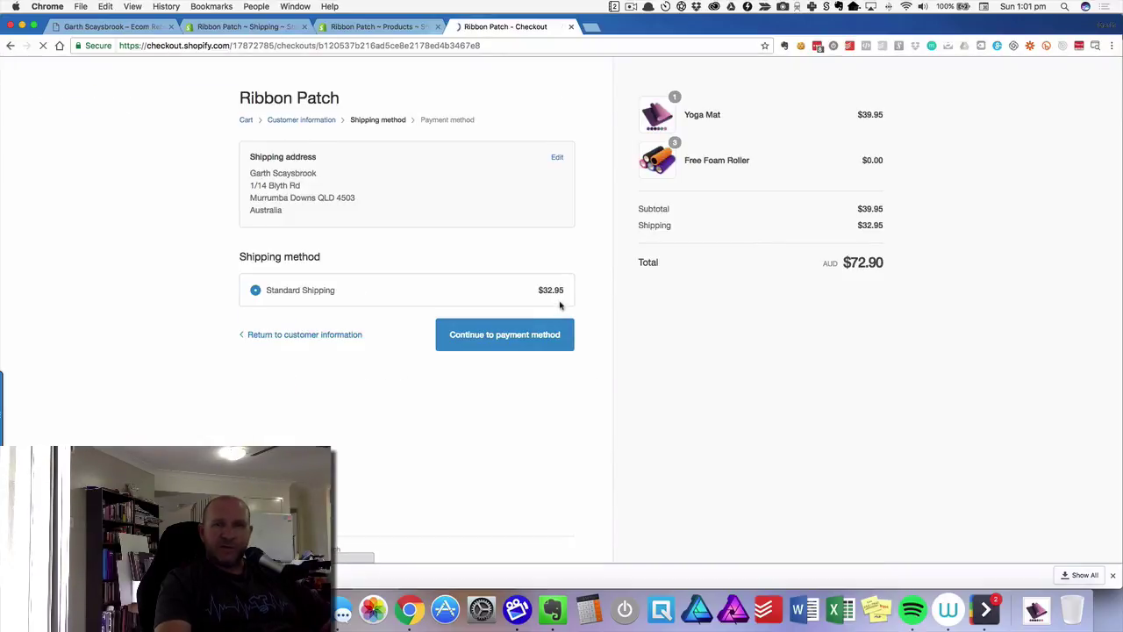
# Return to the cart, raise the Free Foam Roller quantity to 4 and check out again.
pyautogui.click(249, 121)
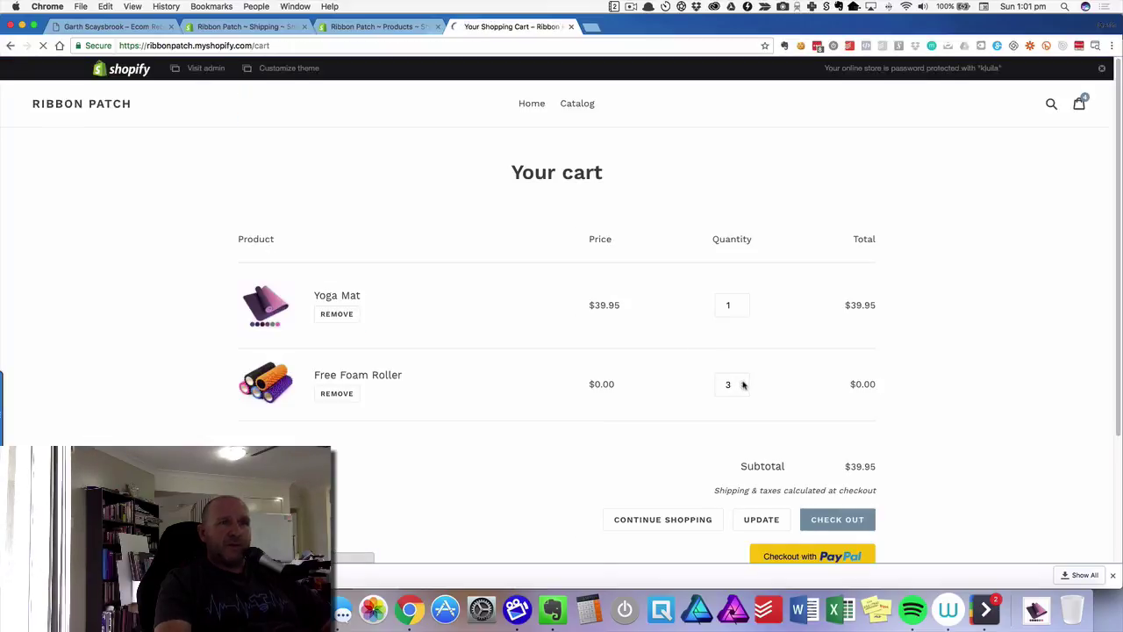
pyautogui.click(743, 382)
pyautogui.click(841, 521)
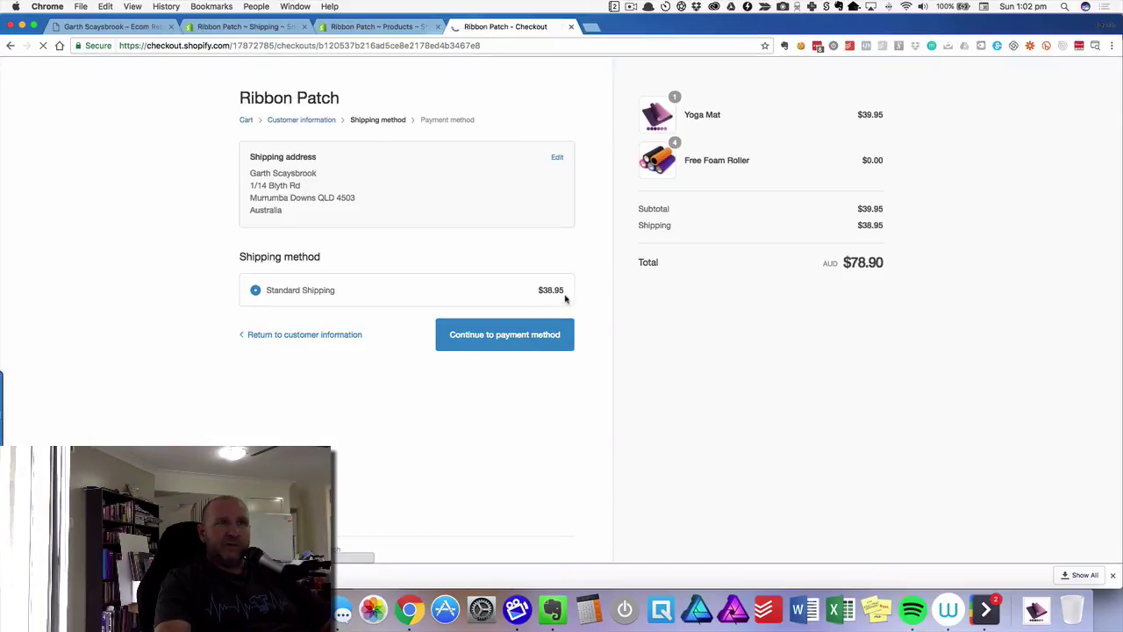
# Return to the cart, raise the Free Foam Roller quantity to 5 and check out again.
pyautogui.click(245, 119)
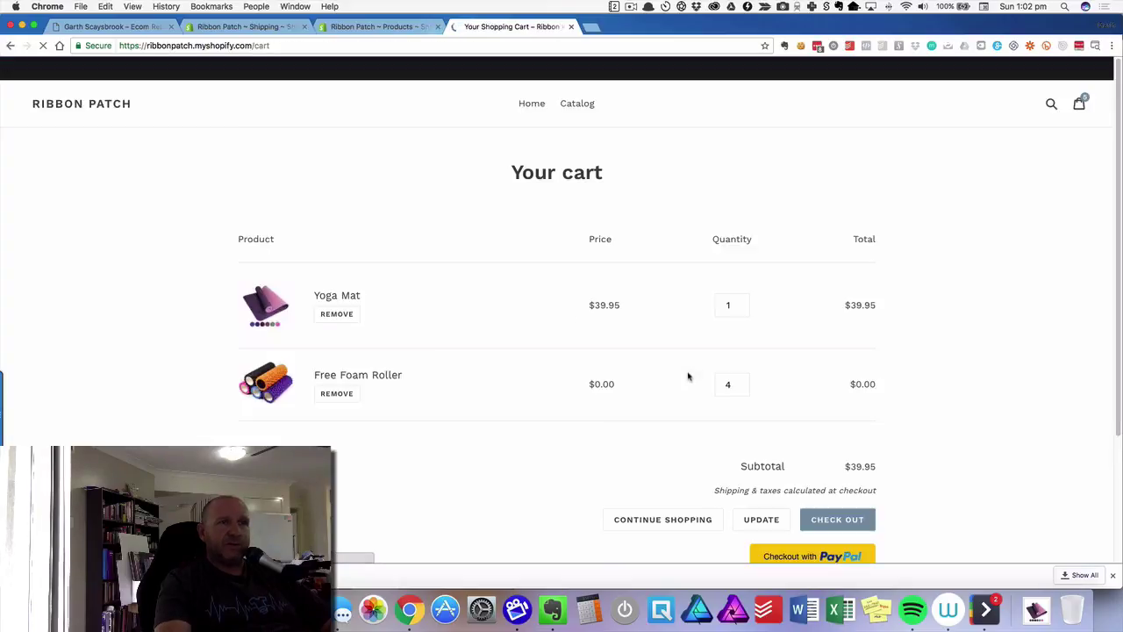
pyautogui.click(743, 383)
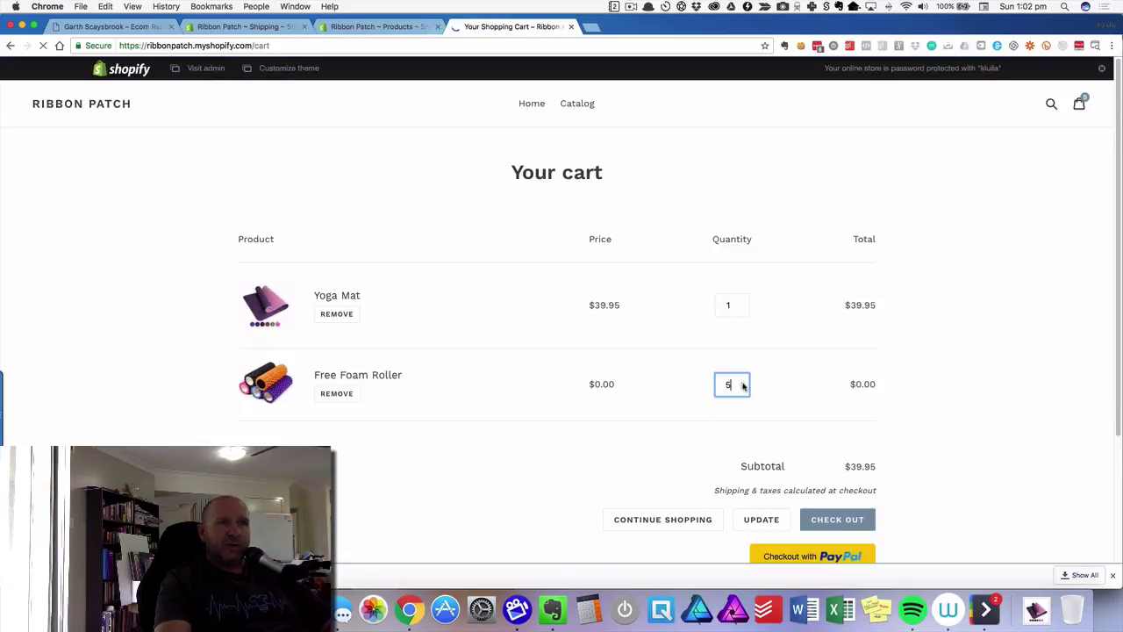
pyautogui.click(849, 520)
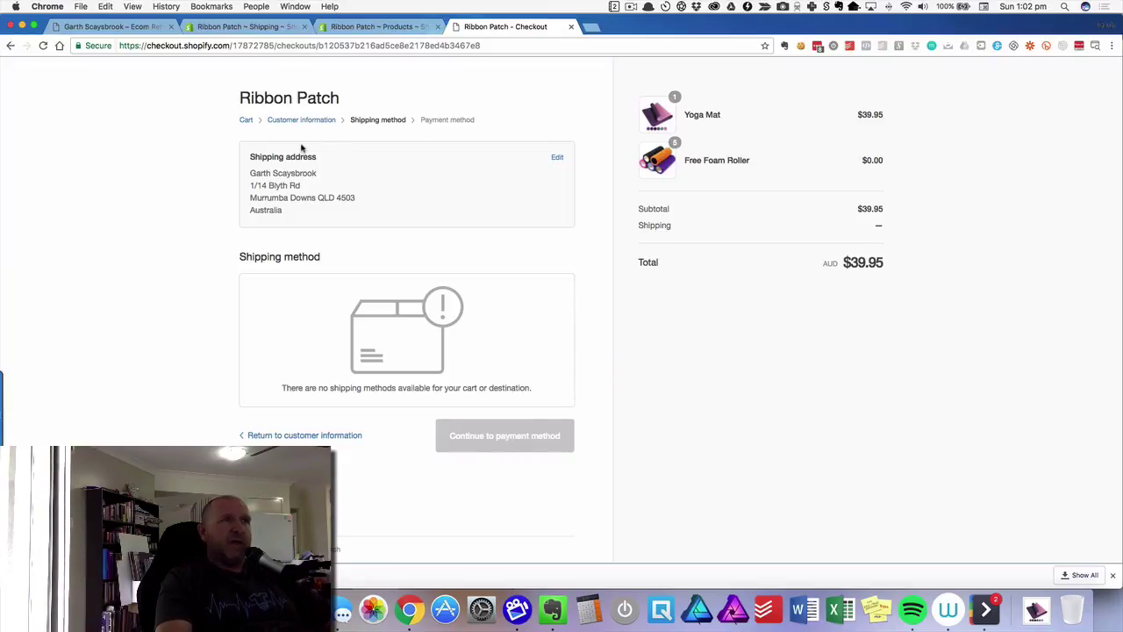
# Return to the cart and examine the heaviest domestic rate in the shipping settings against the cart's item quantities.
pyautogui.click(246, 119)
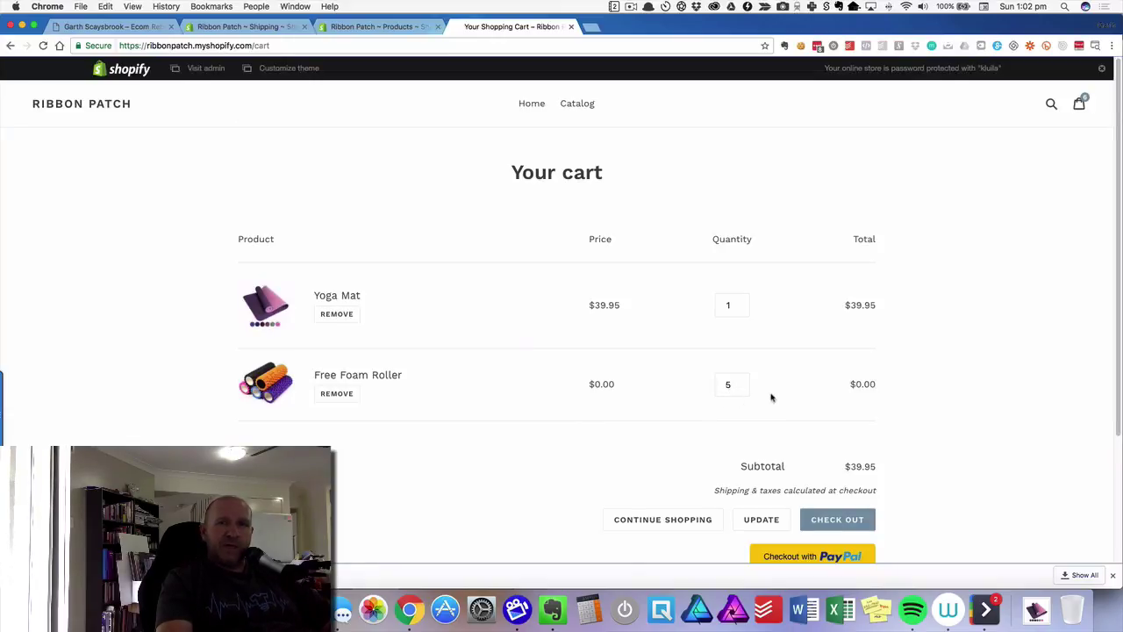
pyautogui.click(239, 27)
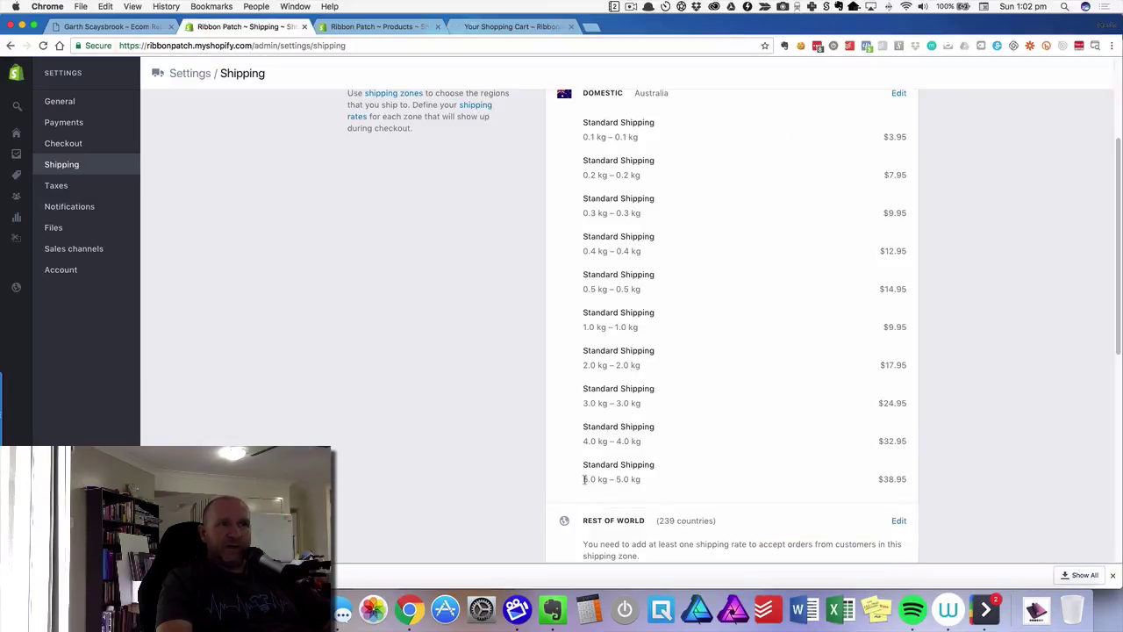
pyautogui.moveTo(663, 483); pyautogui.dragTo(677, 485)
pyautogui.click(681, 413)
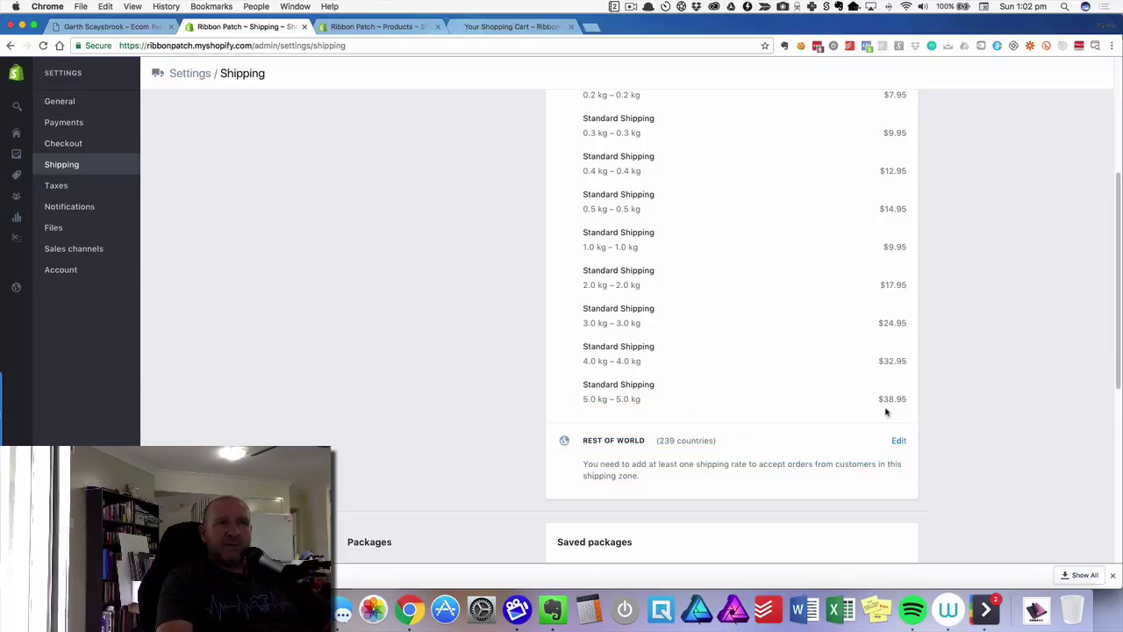
pyautogui.click(491, 26)
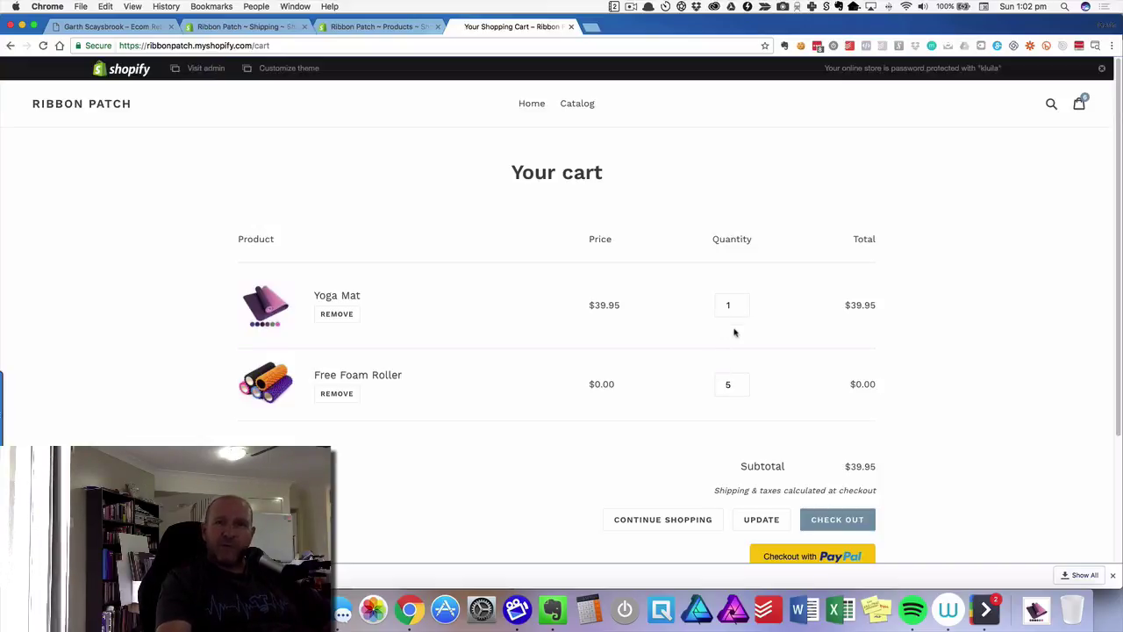
pyautogui.click(276, 32)
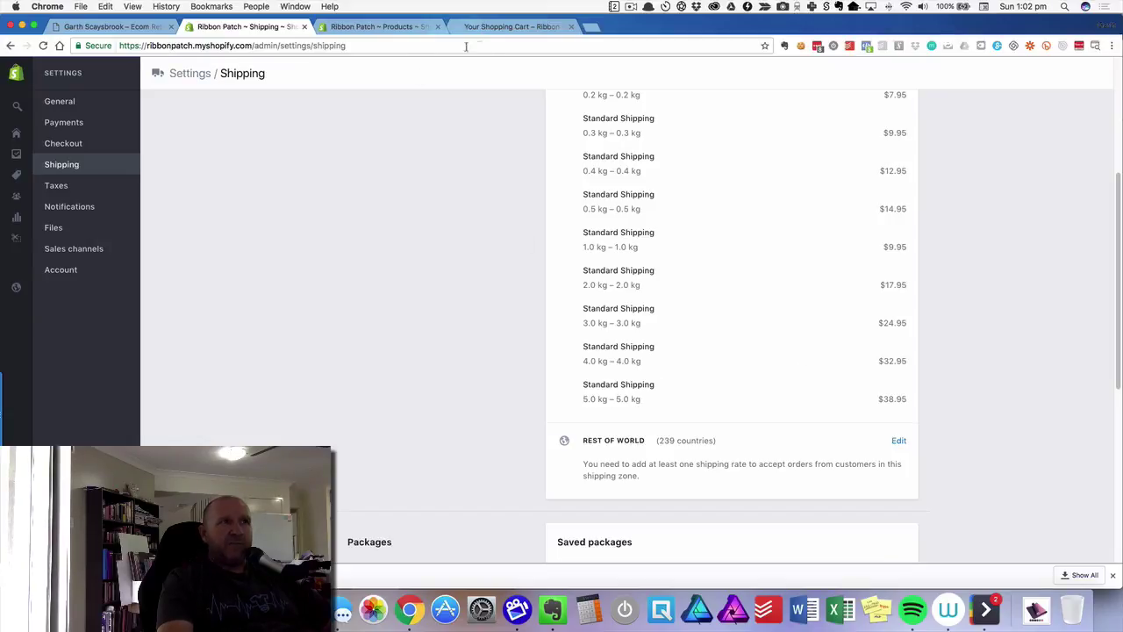
pyautogui.click(502, 28)
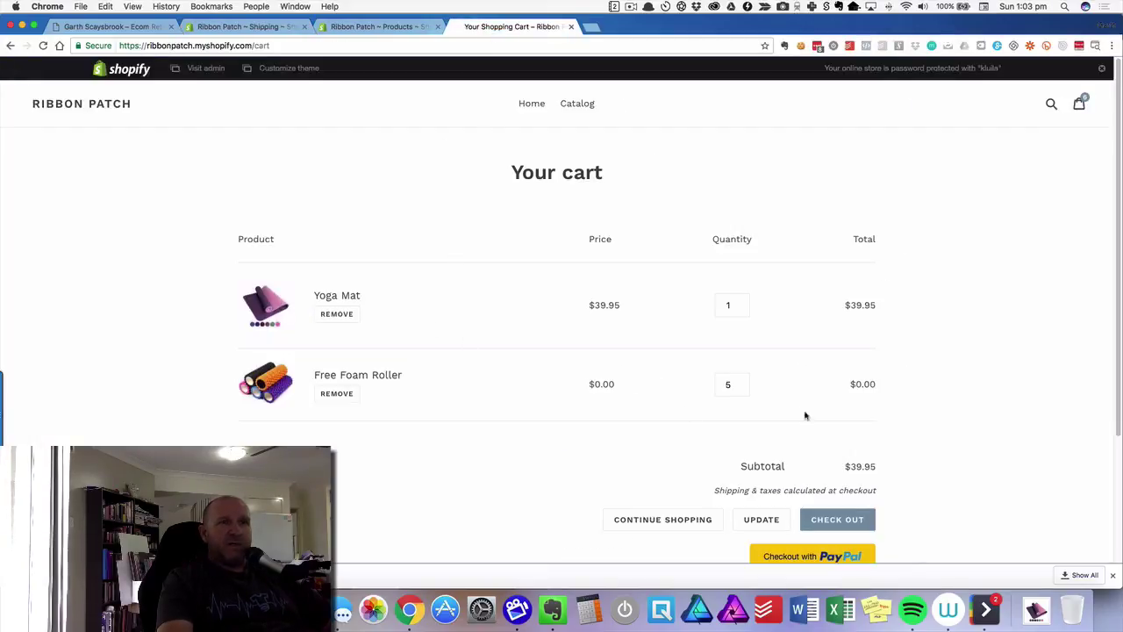
# Recheck the checkout's shipping methods for one Yoga Mat and five Free Foam Rollers, and inspect the quantities back in the cart.
pyautogui.click(852, 520)
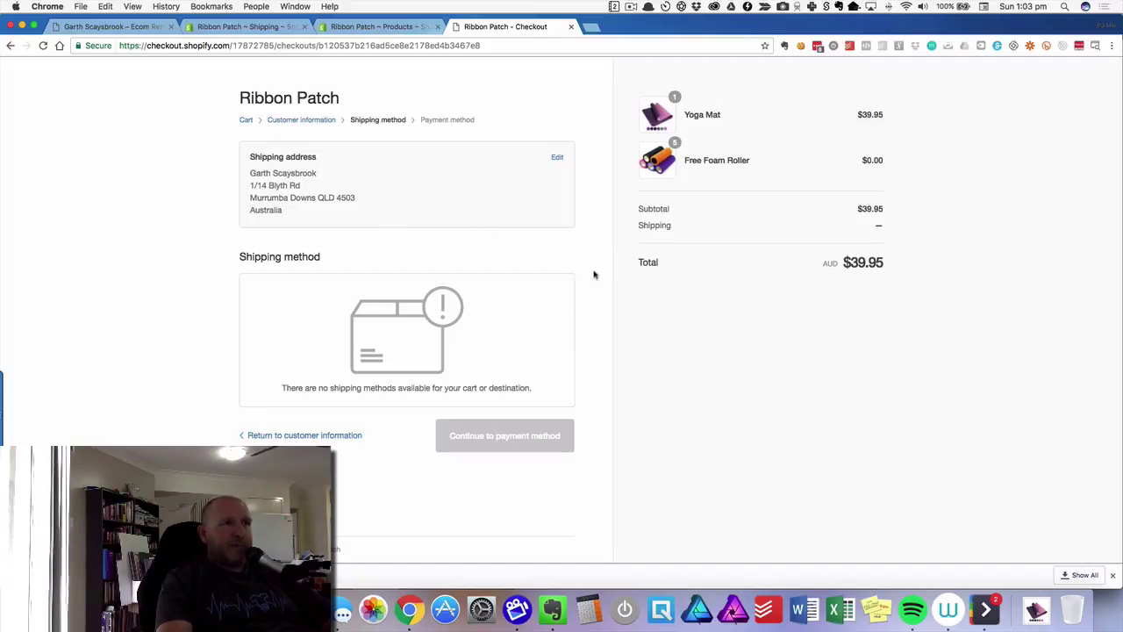
pyautogui.click(245, 120)
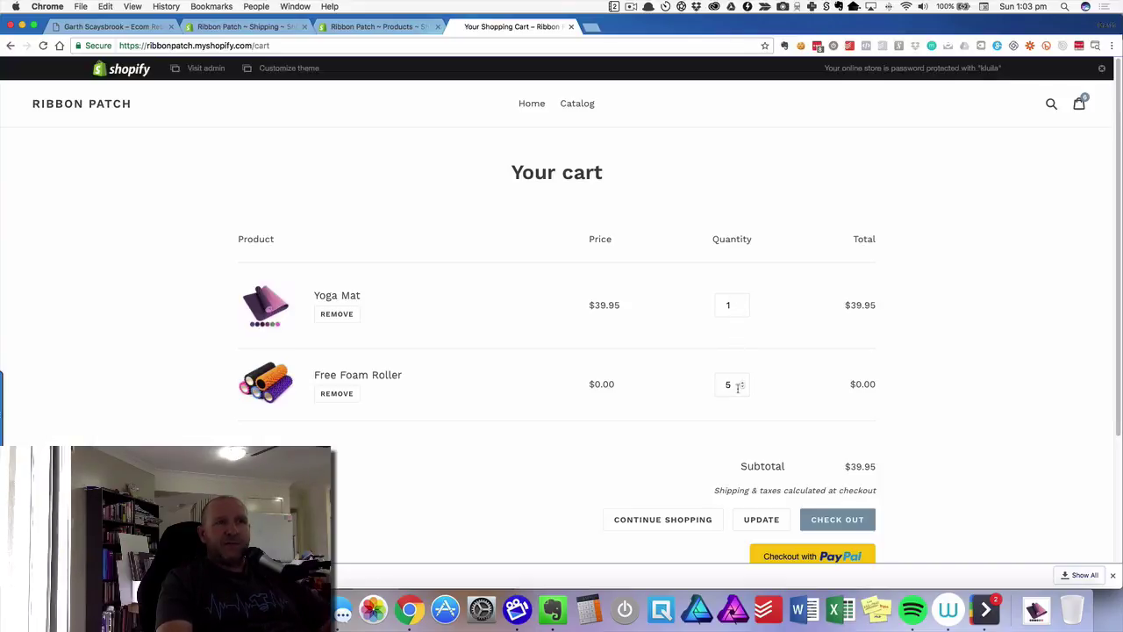
pyautogui.moveTo(737, 383); pyautogui.dragTo(716, 385)
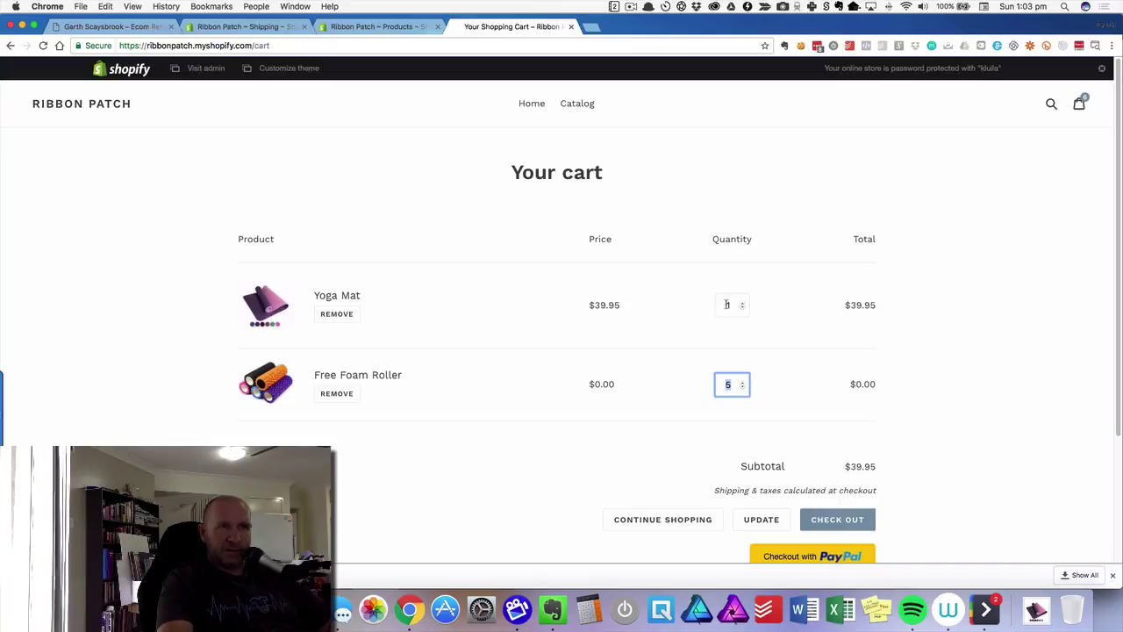
pyautogui.click(770, 389)
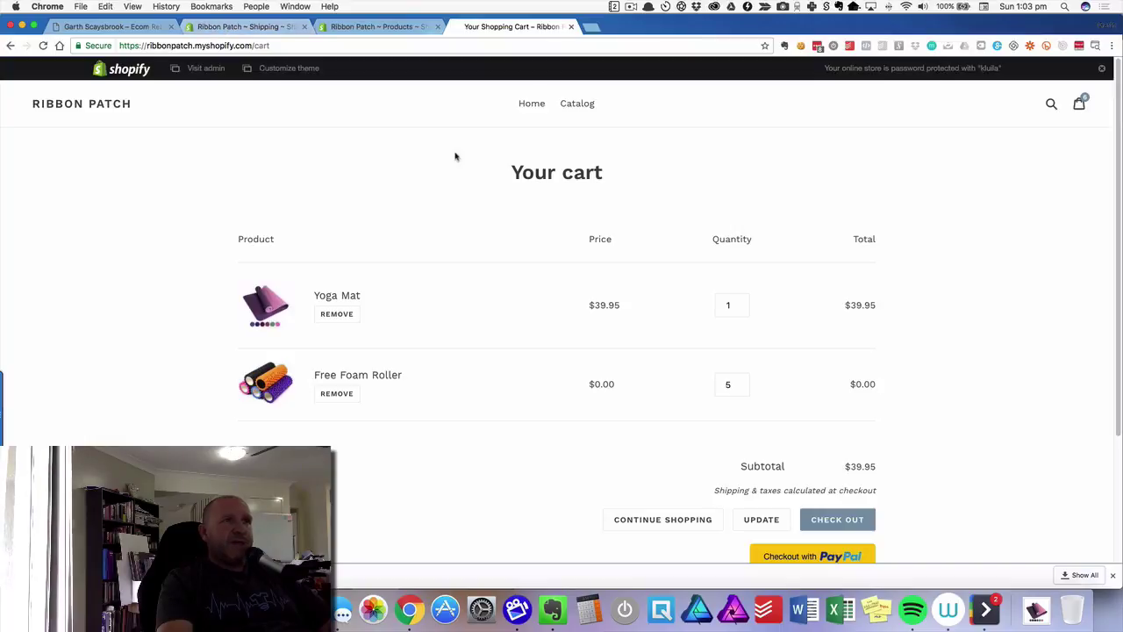
# Look over the cart page and review the Yoga Mat's line total.
pyautogui.scroll(-4, 587, 293)
pyautogui.scroll(3, 588, 293)
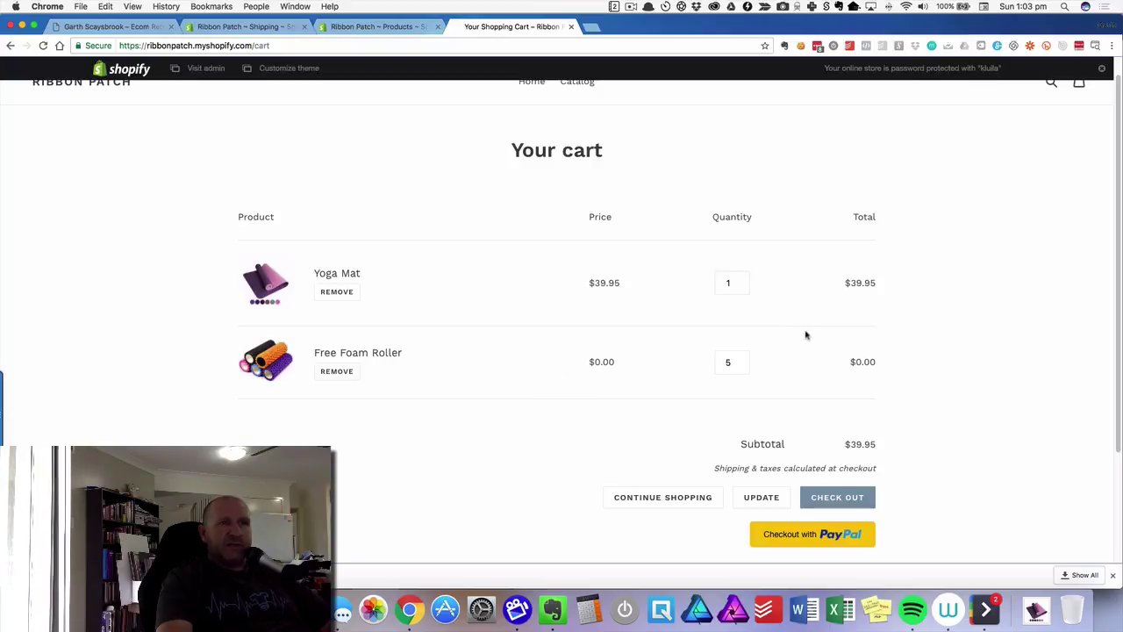
pyautogui.moveTo(846, 283); pyautogui.dragTo(921, 306)
pyautogui.click(920, 310)
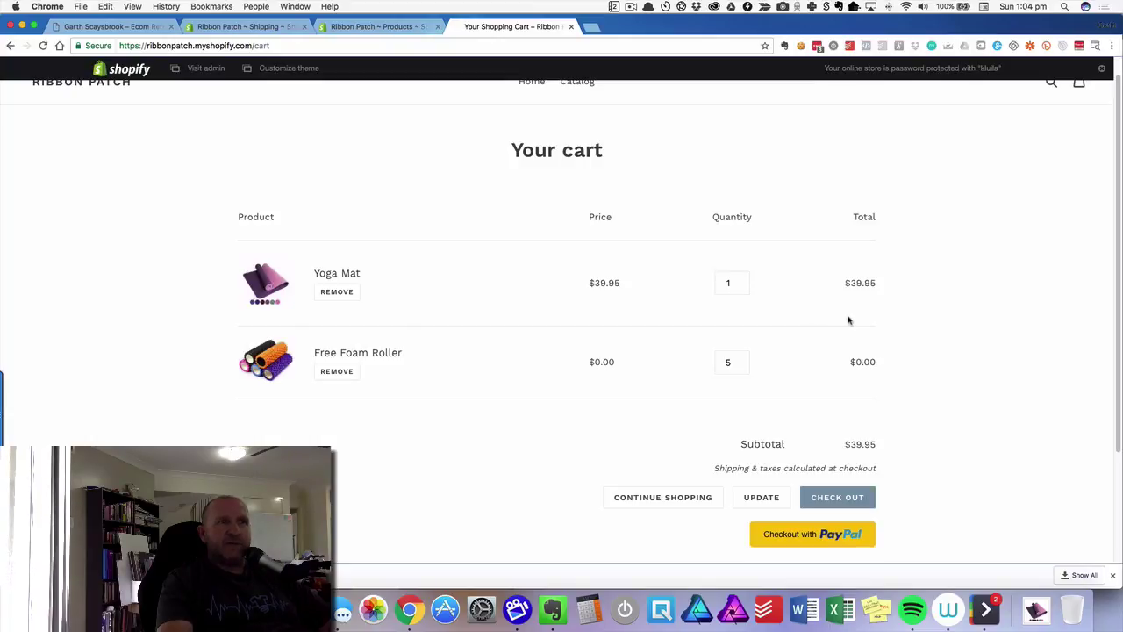
# Check the Yoga Mat's total again and look over both line items in the cart.
pyautogui.moveTo(843, 285); pyautogui.dragTo(878, 283)
pyautogui.click(935, 324)
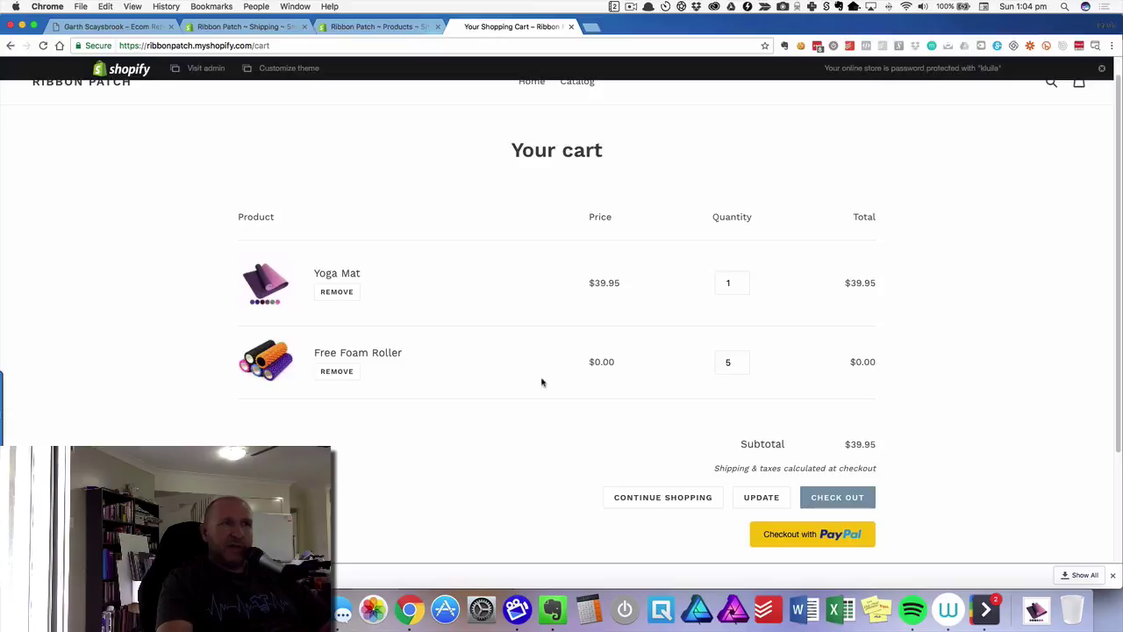
pyautogui.scroll(1, 474, 292)
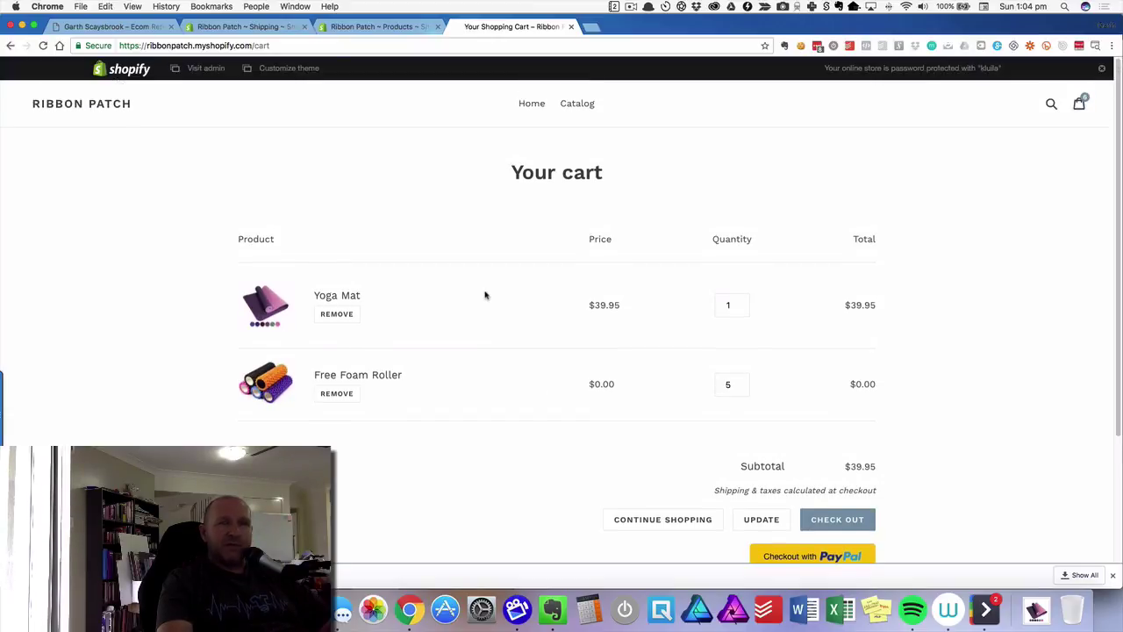
pyautogui.scroll(-1, 556, 325)
pyautogui.scroll(1, 557, 325)
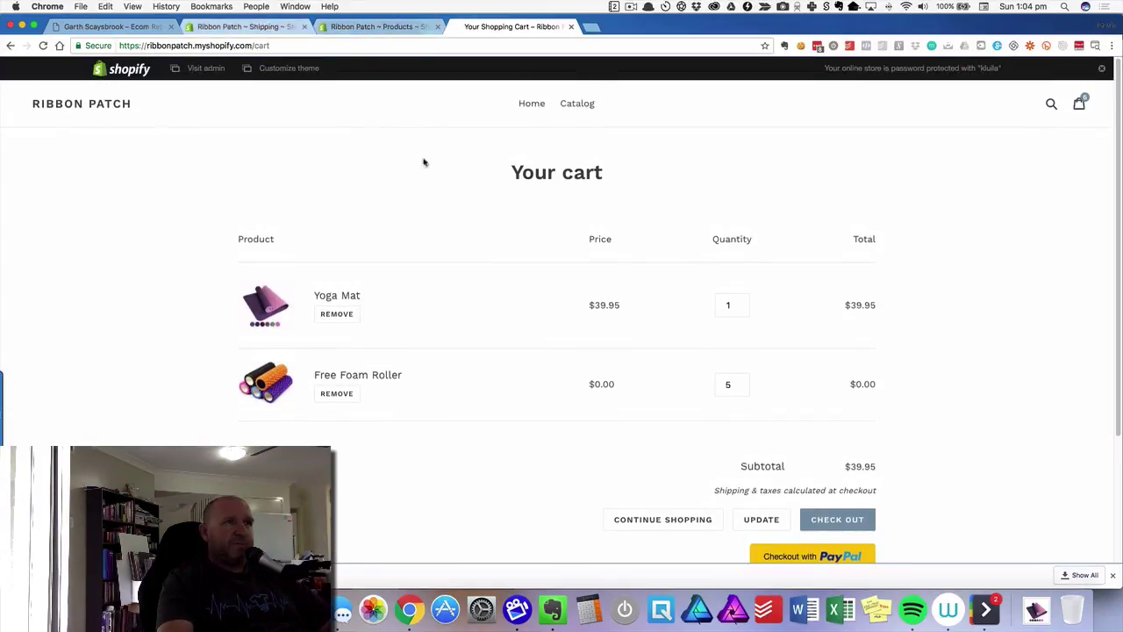
# Return to the shipping settings and examine the domestic weight-based rates, focusing on the 0.1 kg and 1.0 kg tiers.
pyautogui.click(263, 26)
pyautogui.scroll(4, 612, 319)
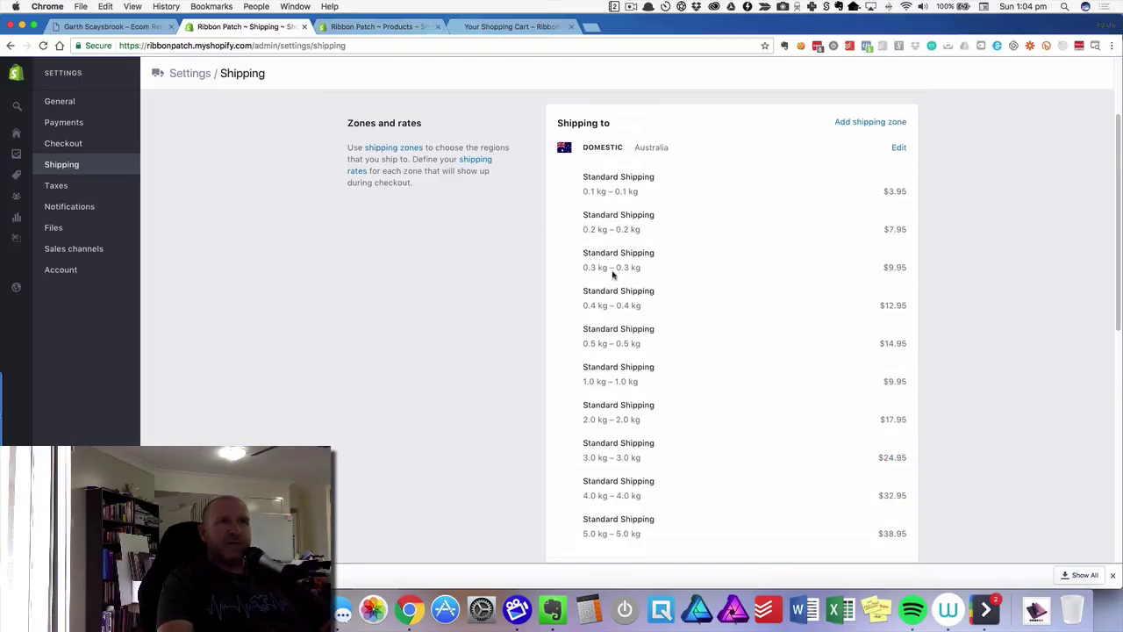
pyautogui.tripleClick(628, 191)
pyautogui.click(654, 194)
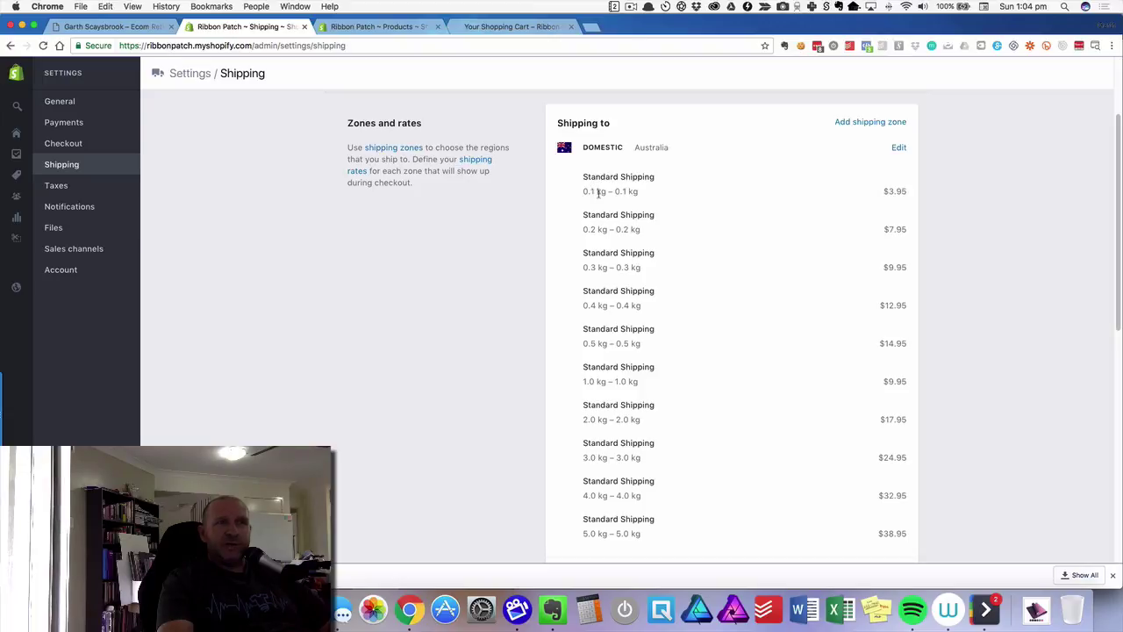
pyautogui.scroll(-1, 693, 326)
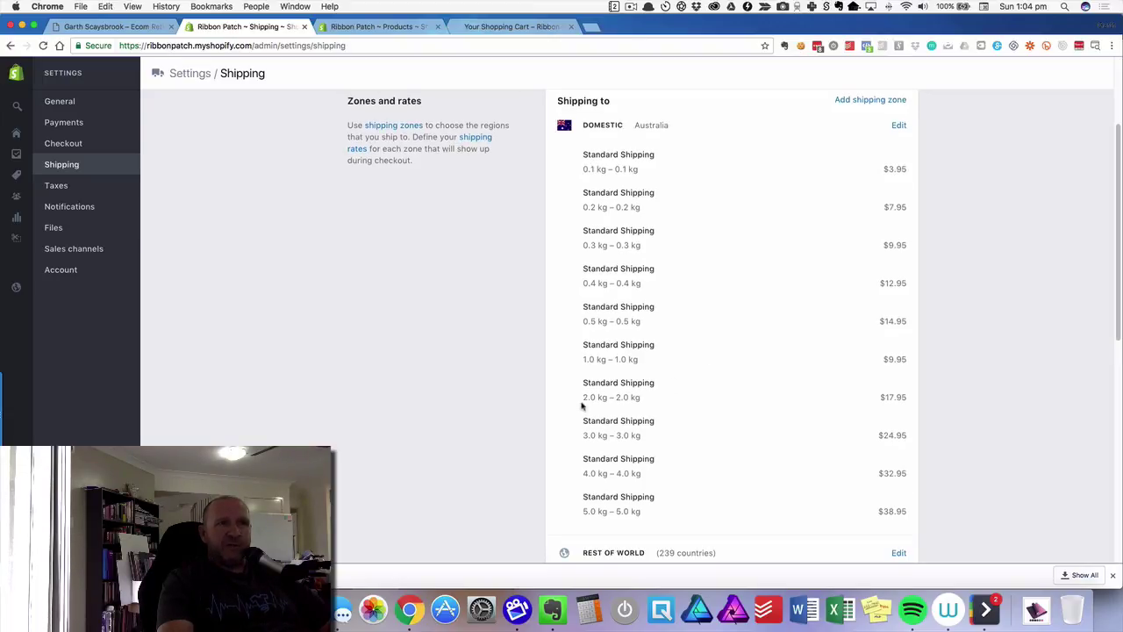
pyautogui.moveTo(583, 359); pyautogui.dragTo(679, 377)
pyautogui.click(679, 377)
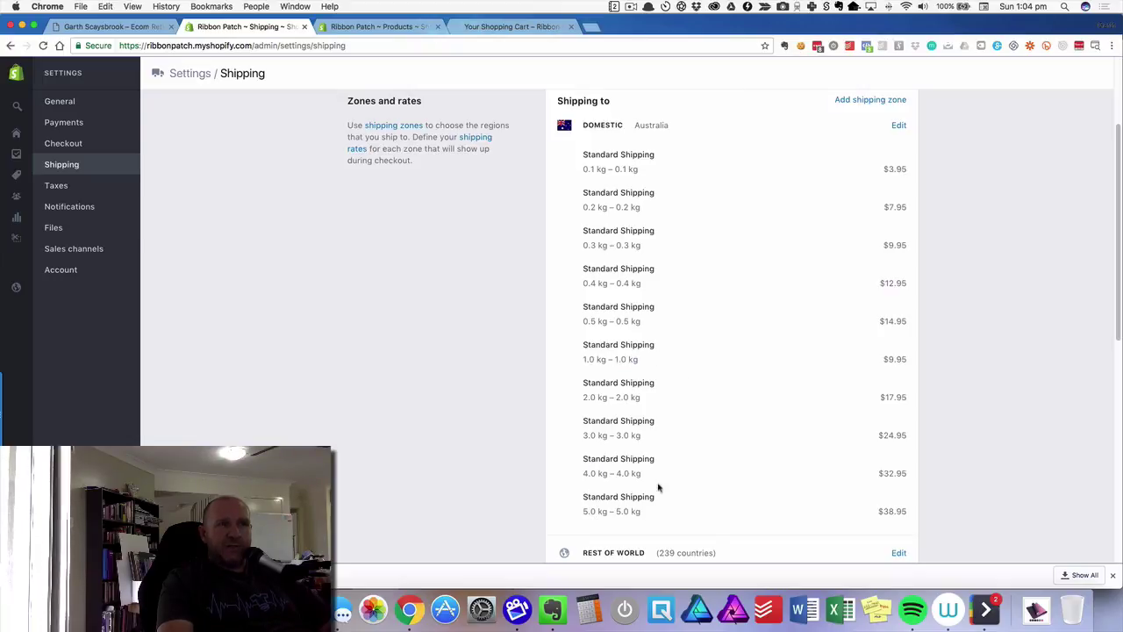
pyautogui.scroll(3, 658, 487)
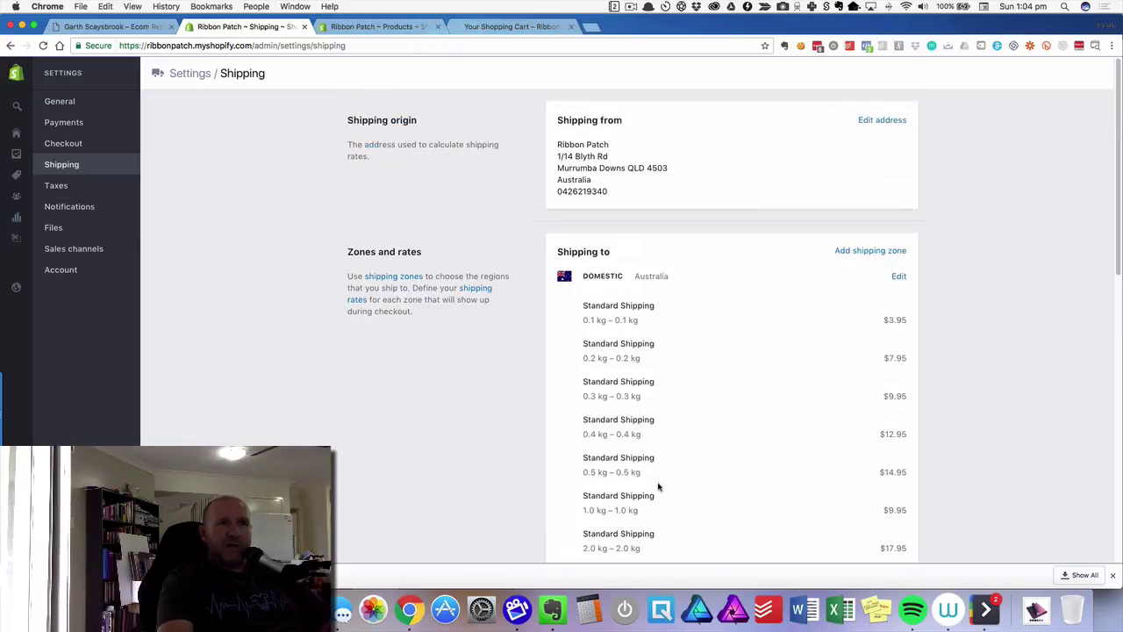
# Revisit the shopping cart and the store's product list, and return to the shipping settings.
pyautogui.click(508, 27)
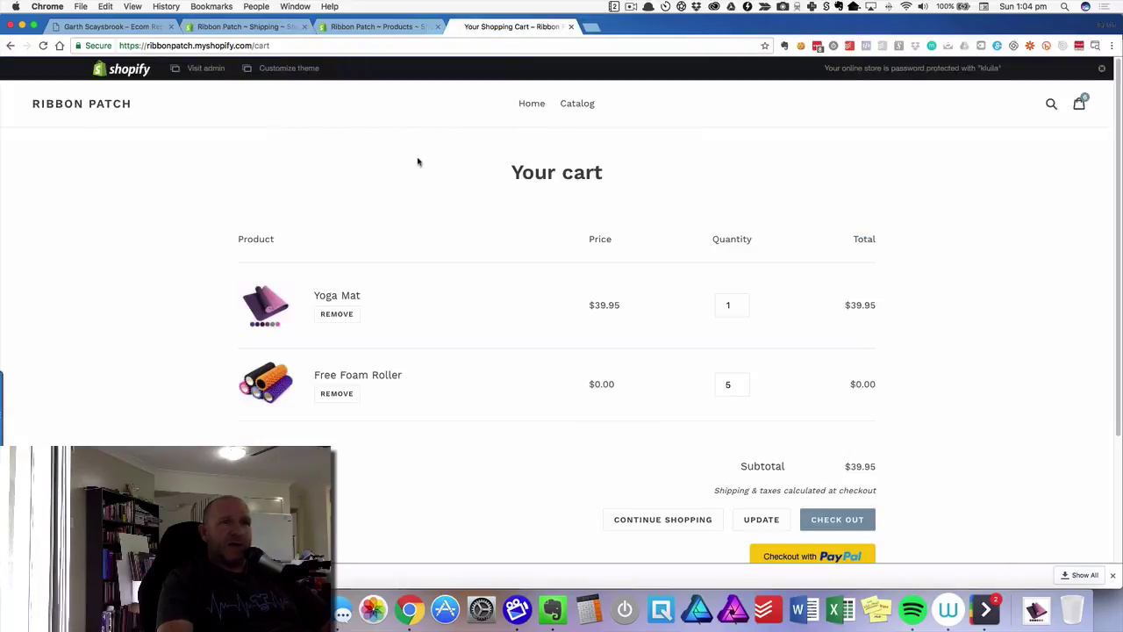
pyautogui.scroll(-1, 421, 160)
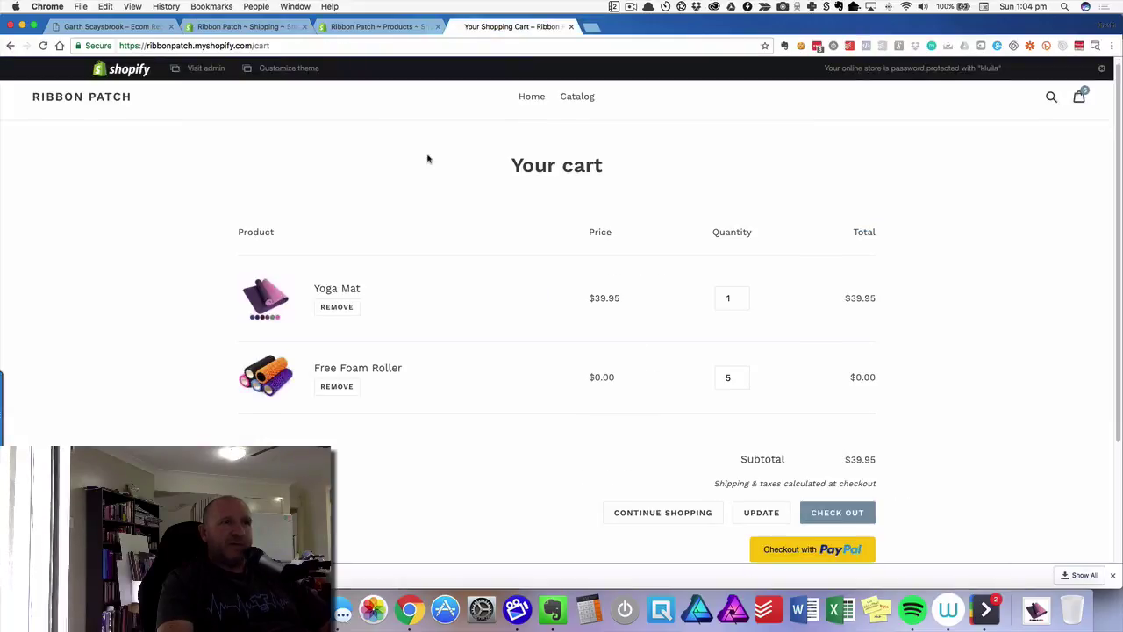
pyautogui.click(407, 28)
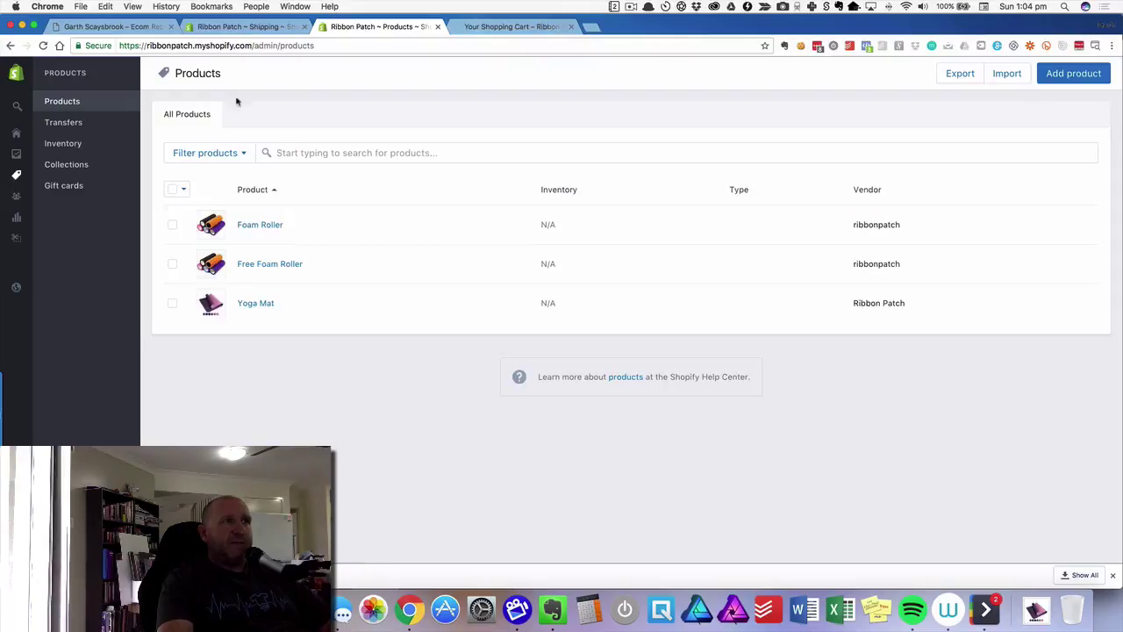
pyautogui.click(246, 27)
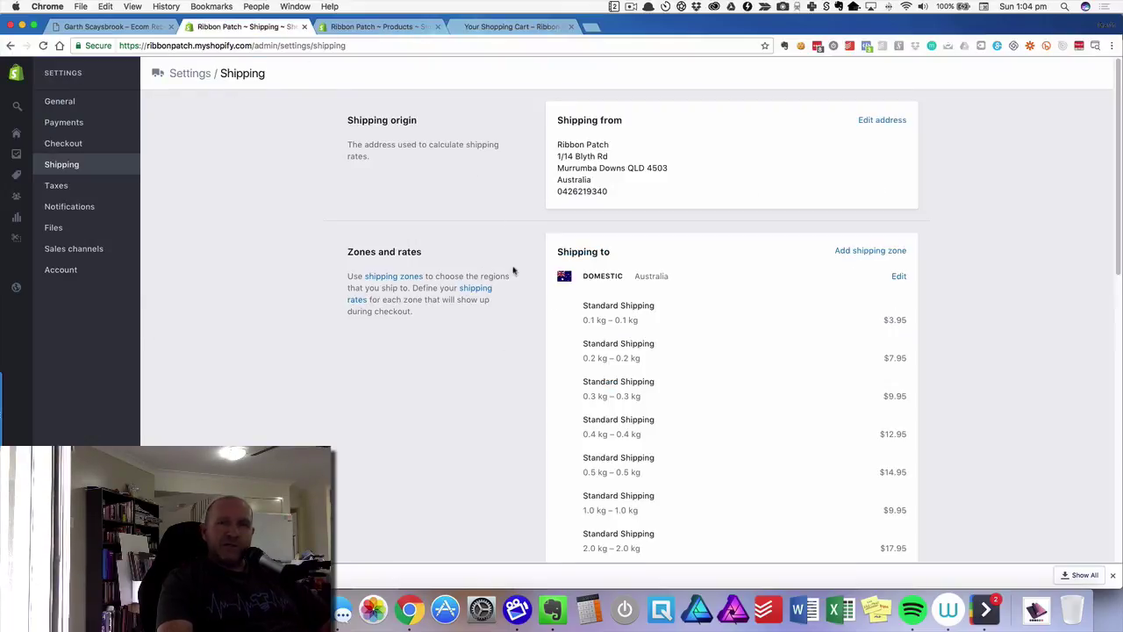
# Review the full shipping settings page, from the shipping origin through the domestic and rest-of-world zones to the saved packages.
pyautogui.scroll(-10, 487, 278)
pyautogui.scroll(10, 487, 277)
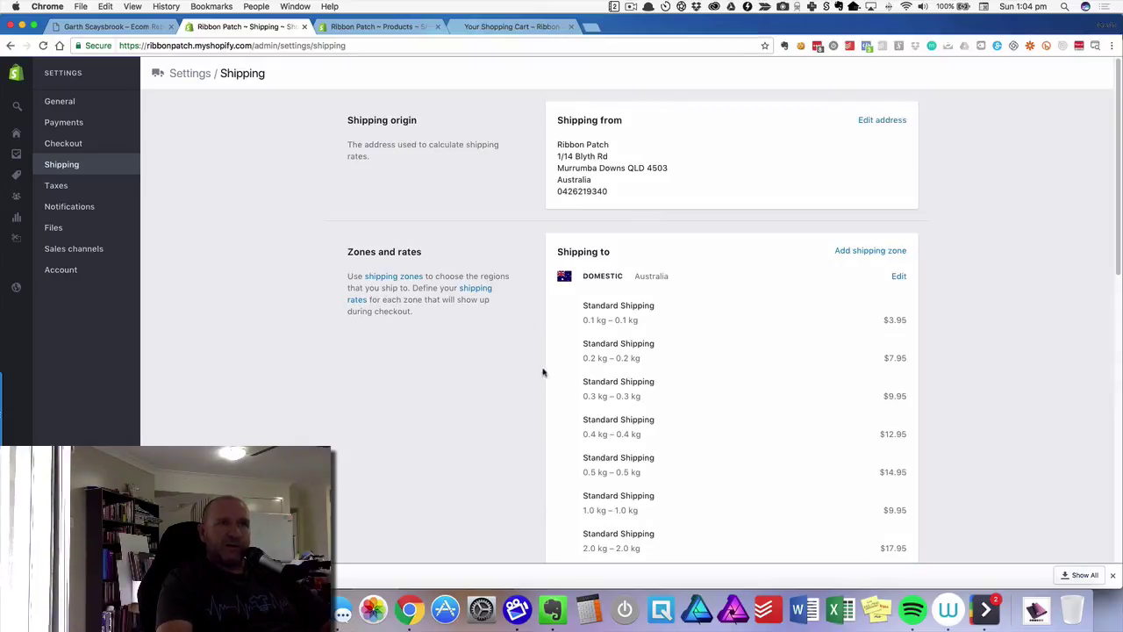
pyautogui.scroll(-5, 519, 395)
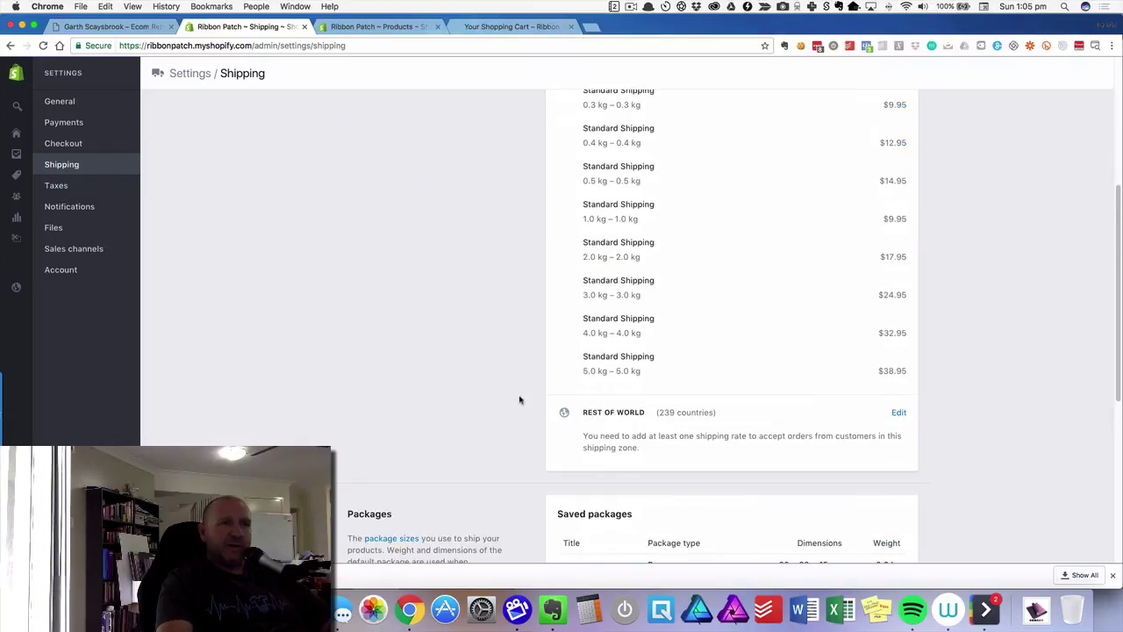
pyautogui.scroll(5, 519, 399)
pyautogui.scroll(-10, 519, 400)
pyautogui.scroll(10, 518, 400)
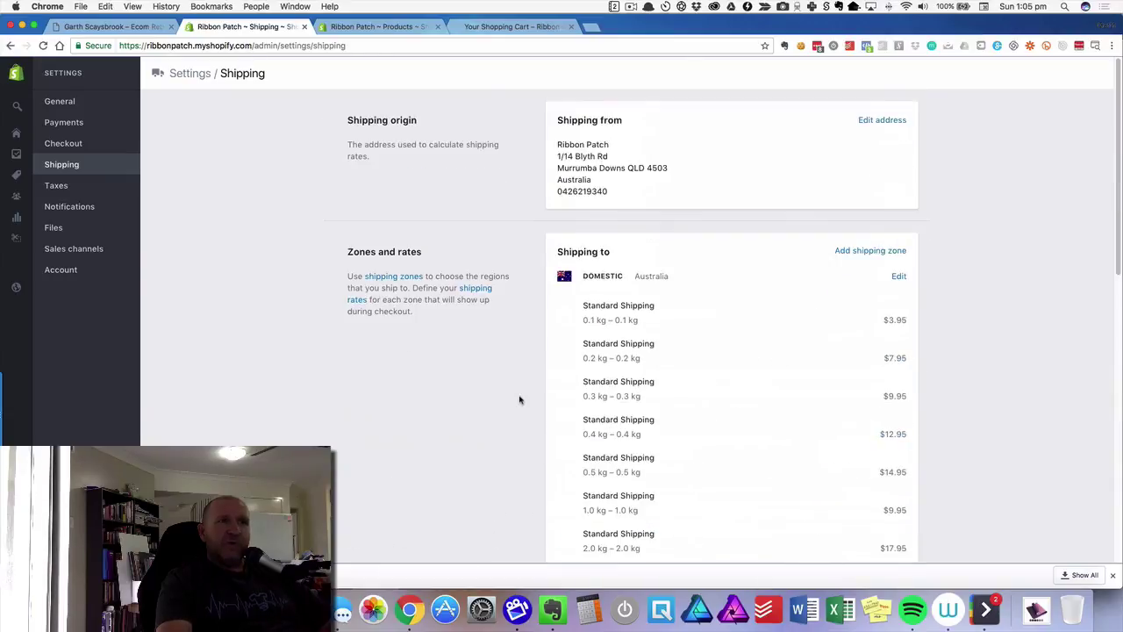